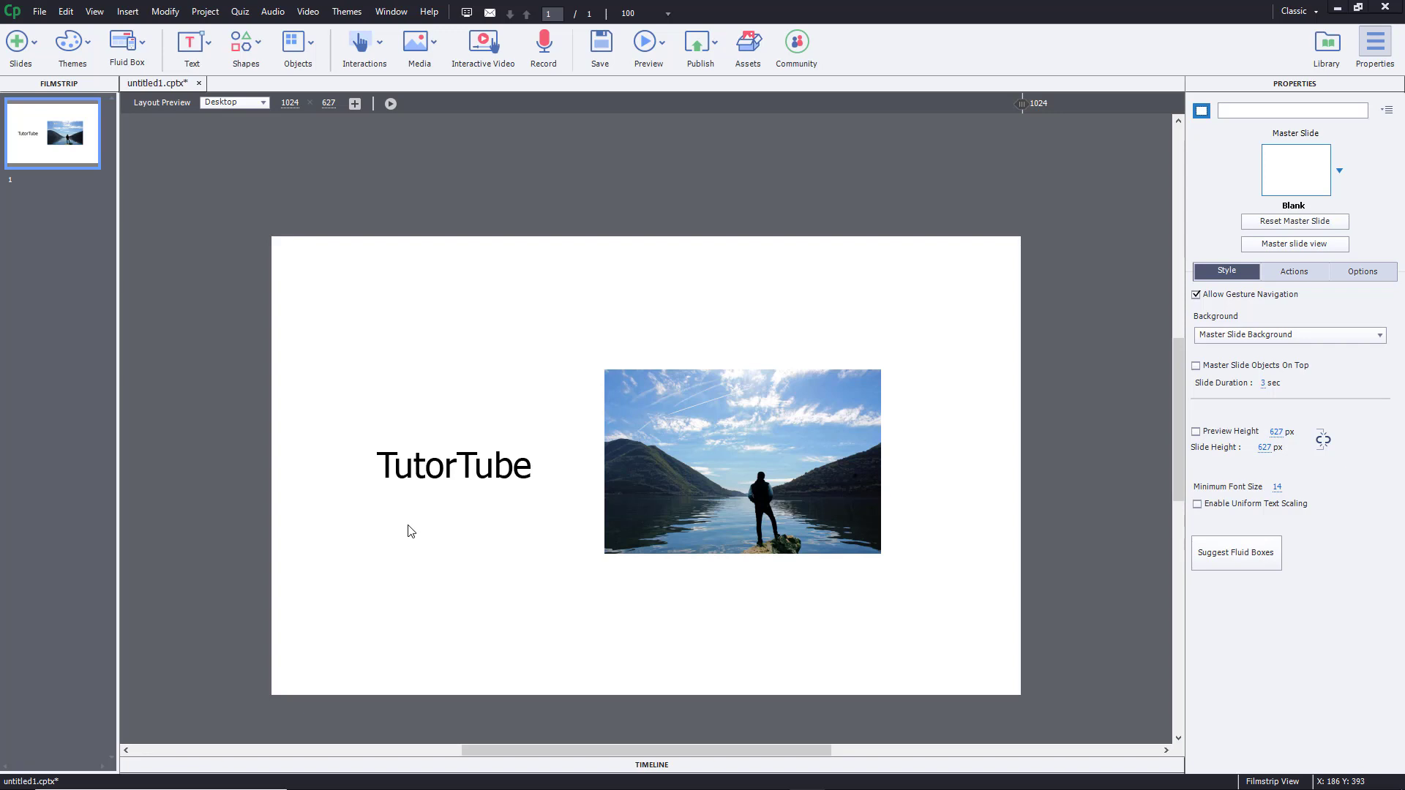
Step: Nudge the TutorTube caption slightly right and up on the slide
{"action": "left_click", "coordinate": [458, 464]}
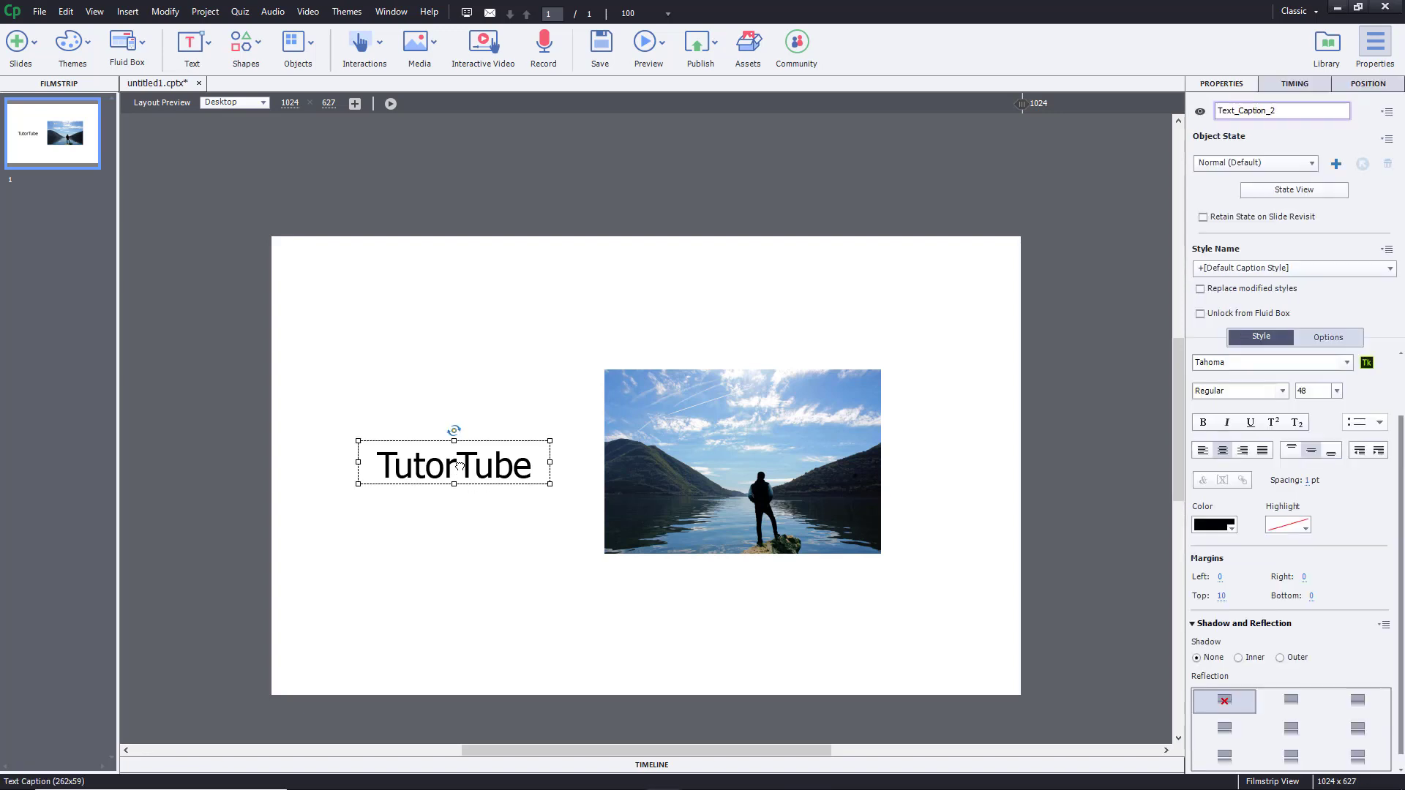
{"action": "left_click", "coordinate": [748, 445]}
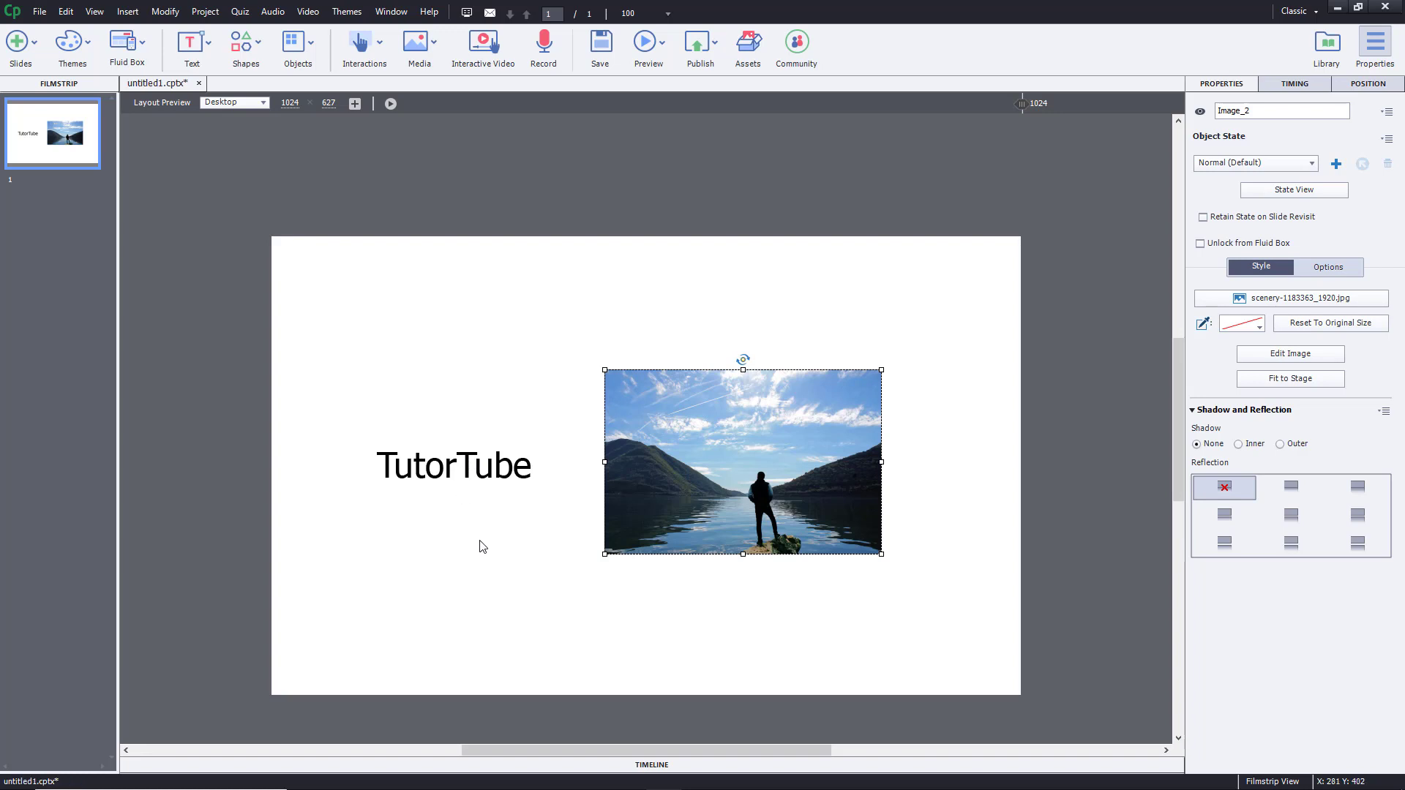
{"action": "left_click", "coordinate": [476, 493]}
{"action": "left_click", "coordinate": [468, 475]}
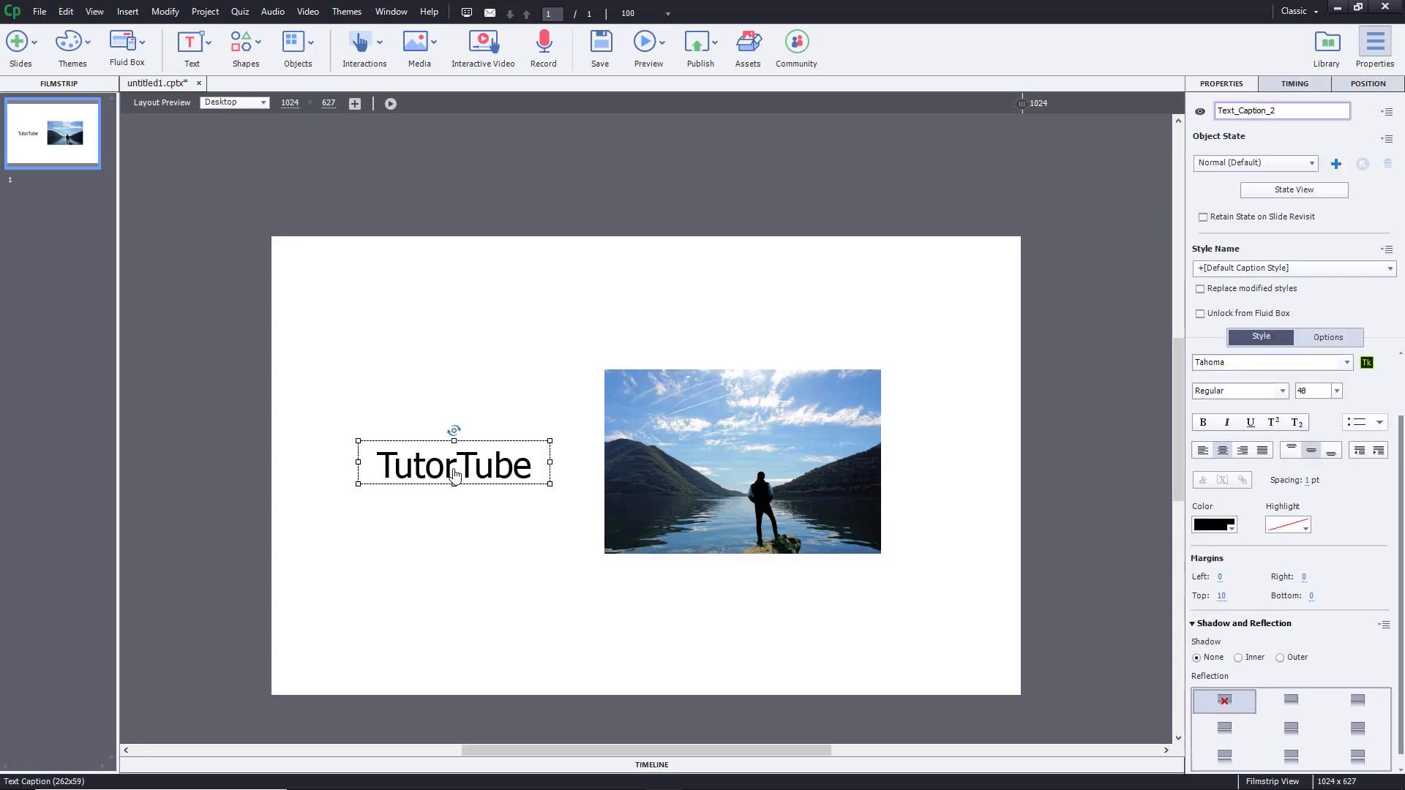
{"action": "left_click_drag", "start_coordinate": [467, 463], "coordinate": [473, 458]}
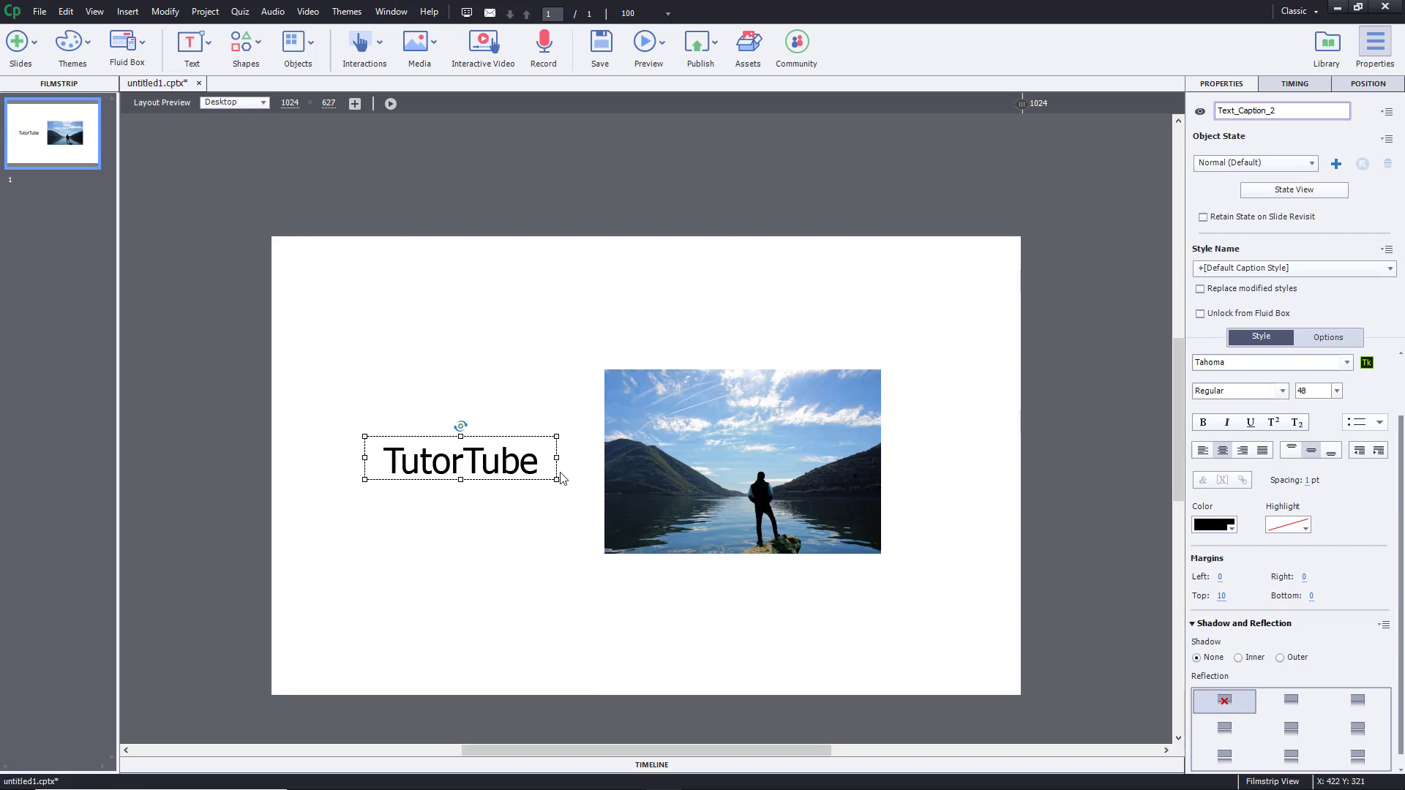
Step: Bring back the Properties panel and expand its Shadow and Reflection section
{"action": "left_click", "coordinate": [1376, 47]}
{"action": "left_click", "coordinate": [1377, 49]}
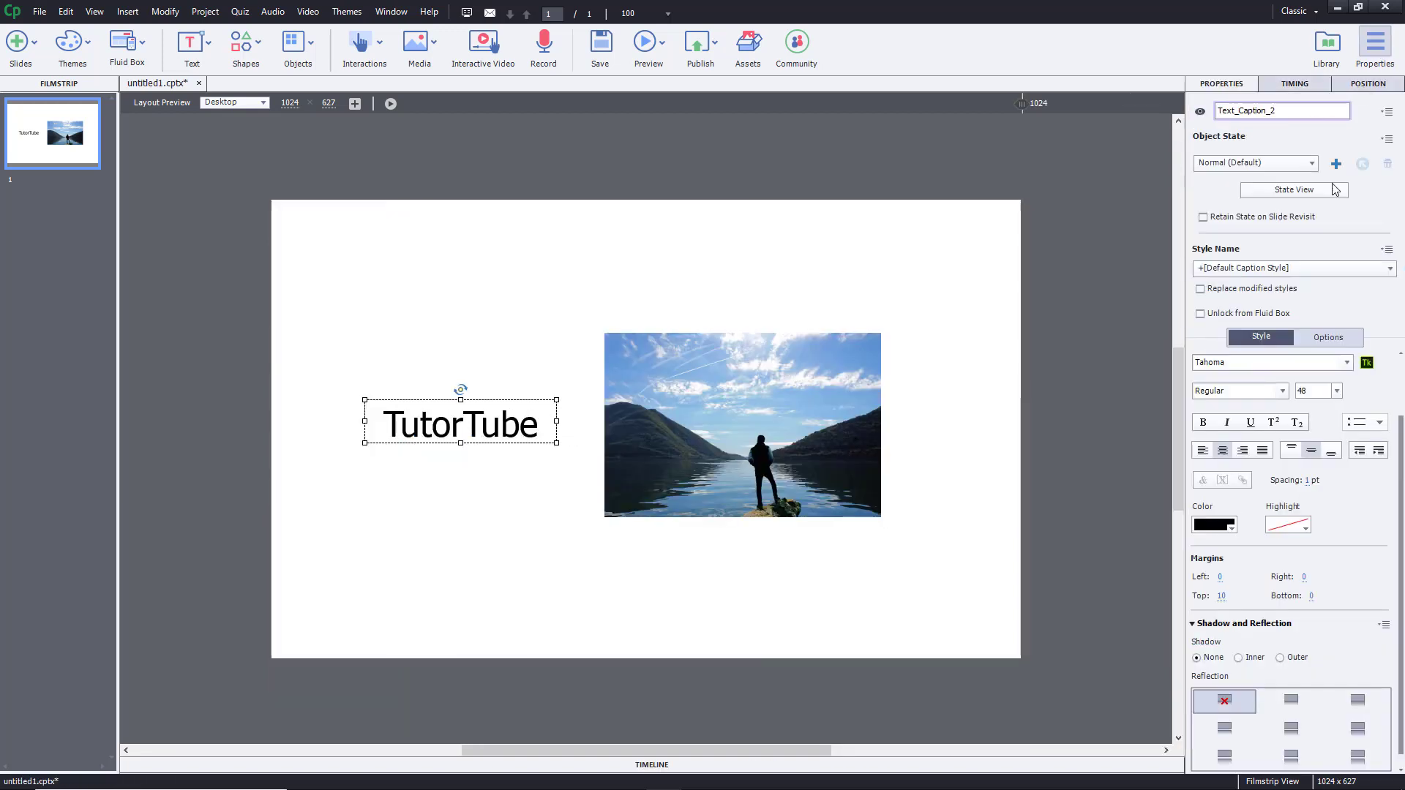
{"action": "scroll", "coordinate": [1358, 624], "scroll_direction": "down", "scroll_amount": 1}
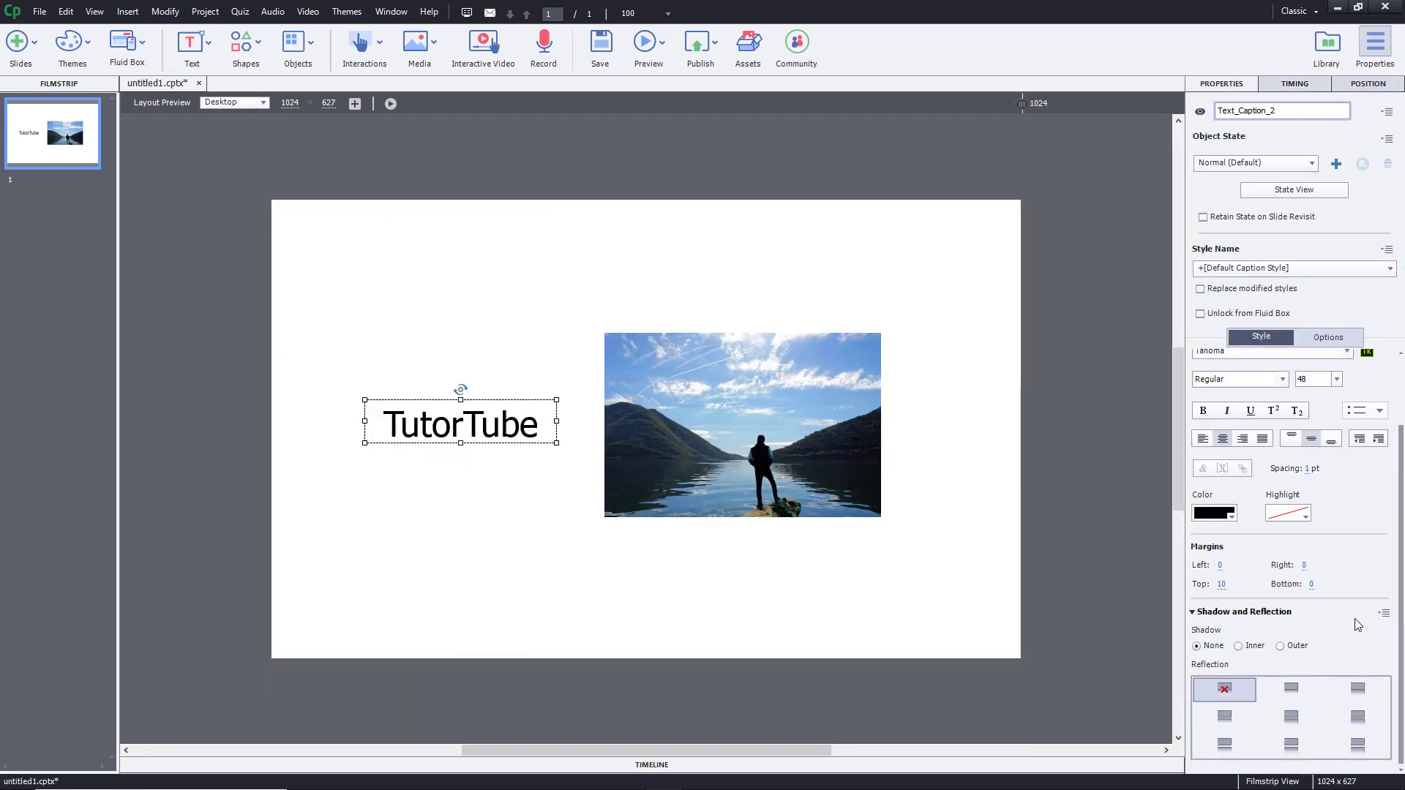
{"action": "left_click", "coordinate": [1197, 615]}
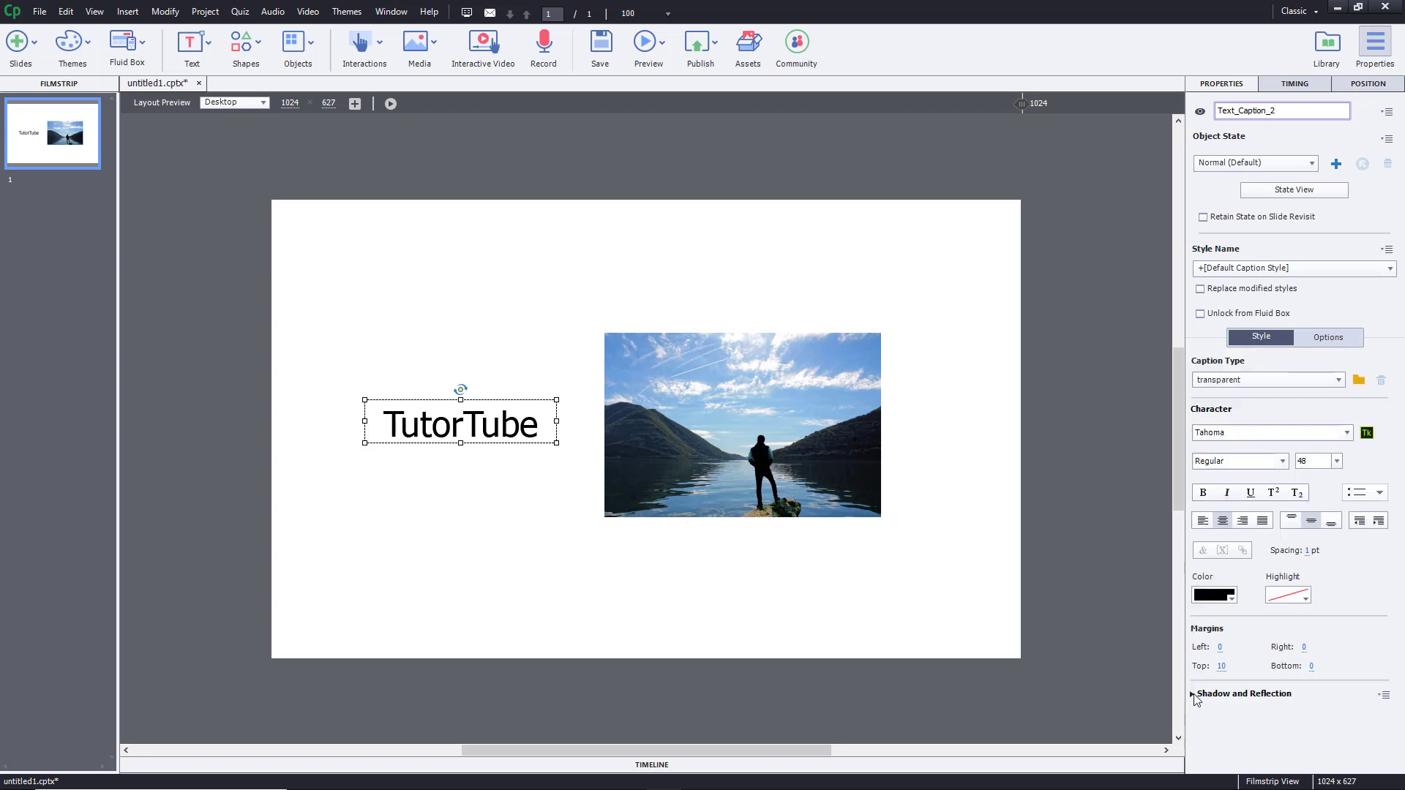
{"action": "left_click", "coordinate": [1196, 696]}
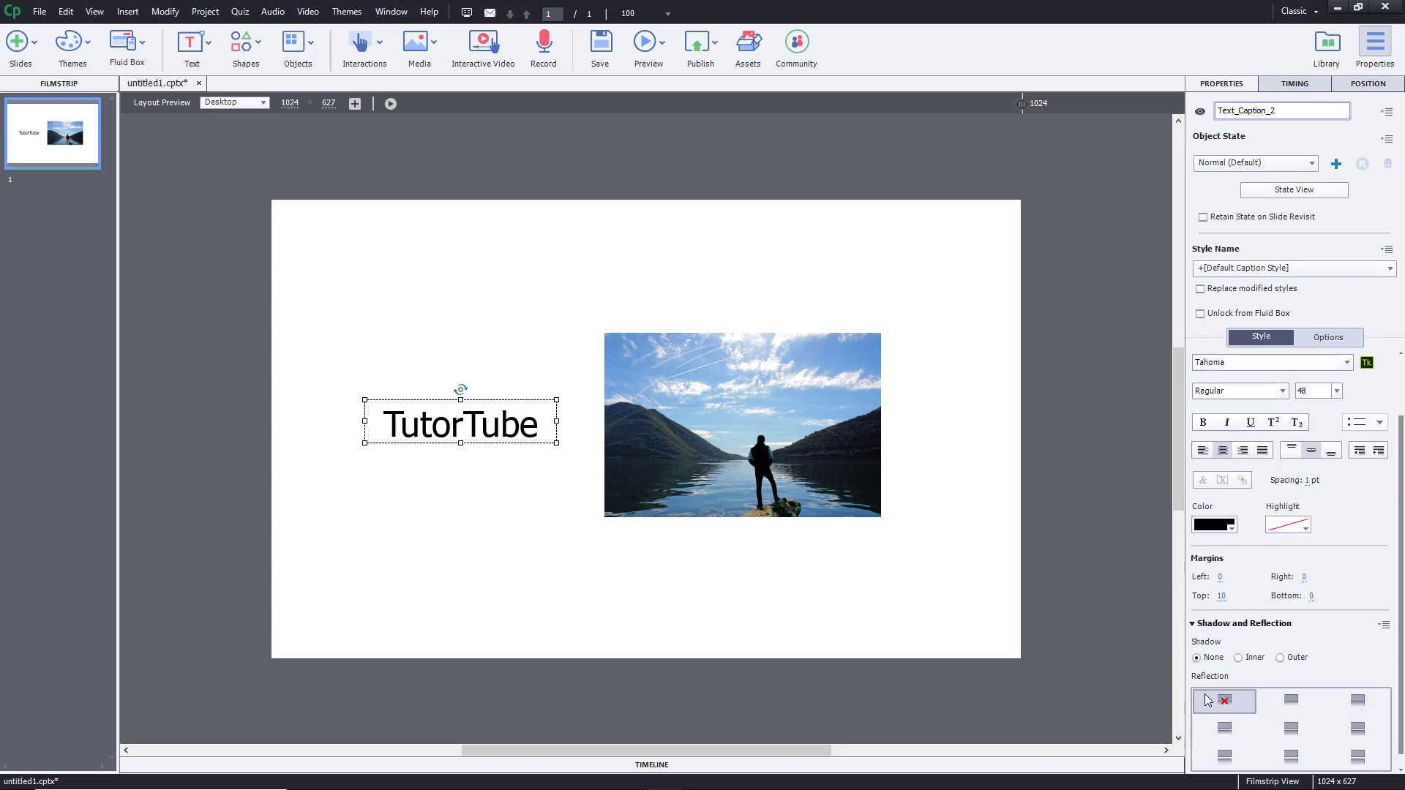
Step: Try the Reflection presets and settle on the bottom-right full mirrored reflection for the caption
{"action": "left_click", "coordinate": [1292, 702]}
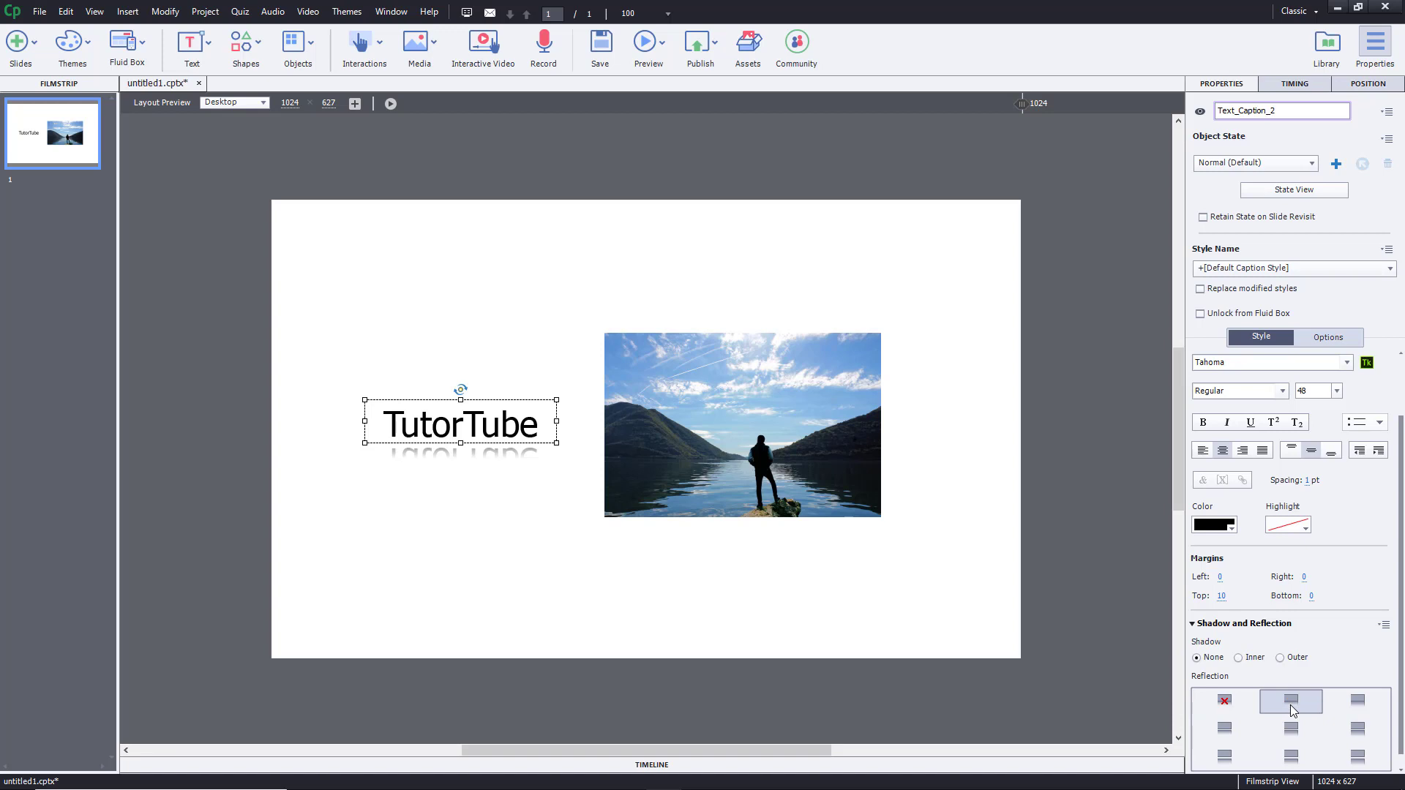
{"action": "left_click", "coordinate": [1220, 707]}
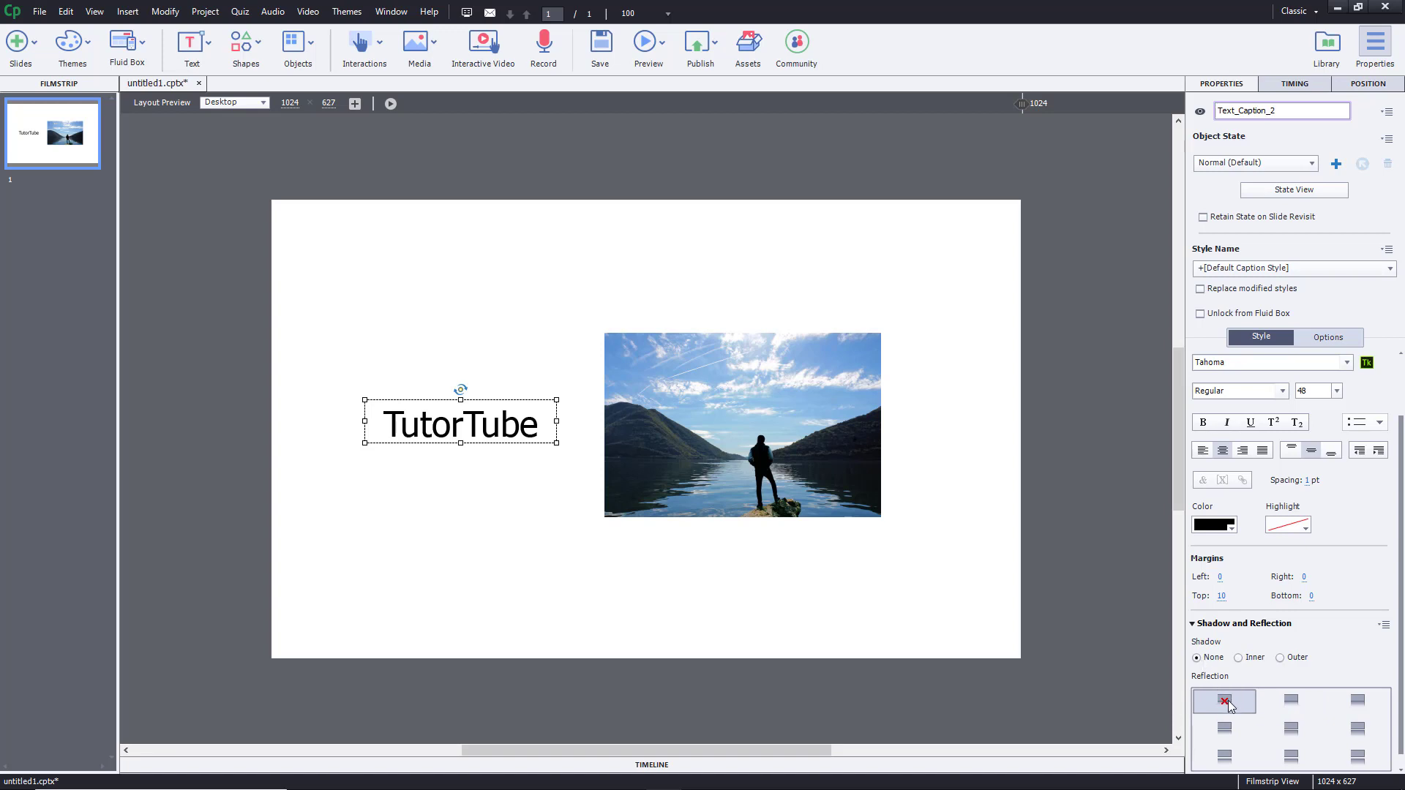
{"action": "left_click", "coordinate": [1289, 710]}
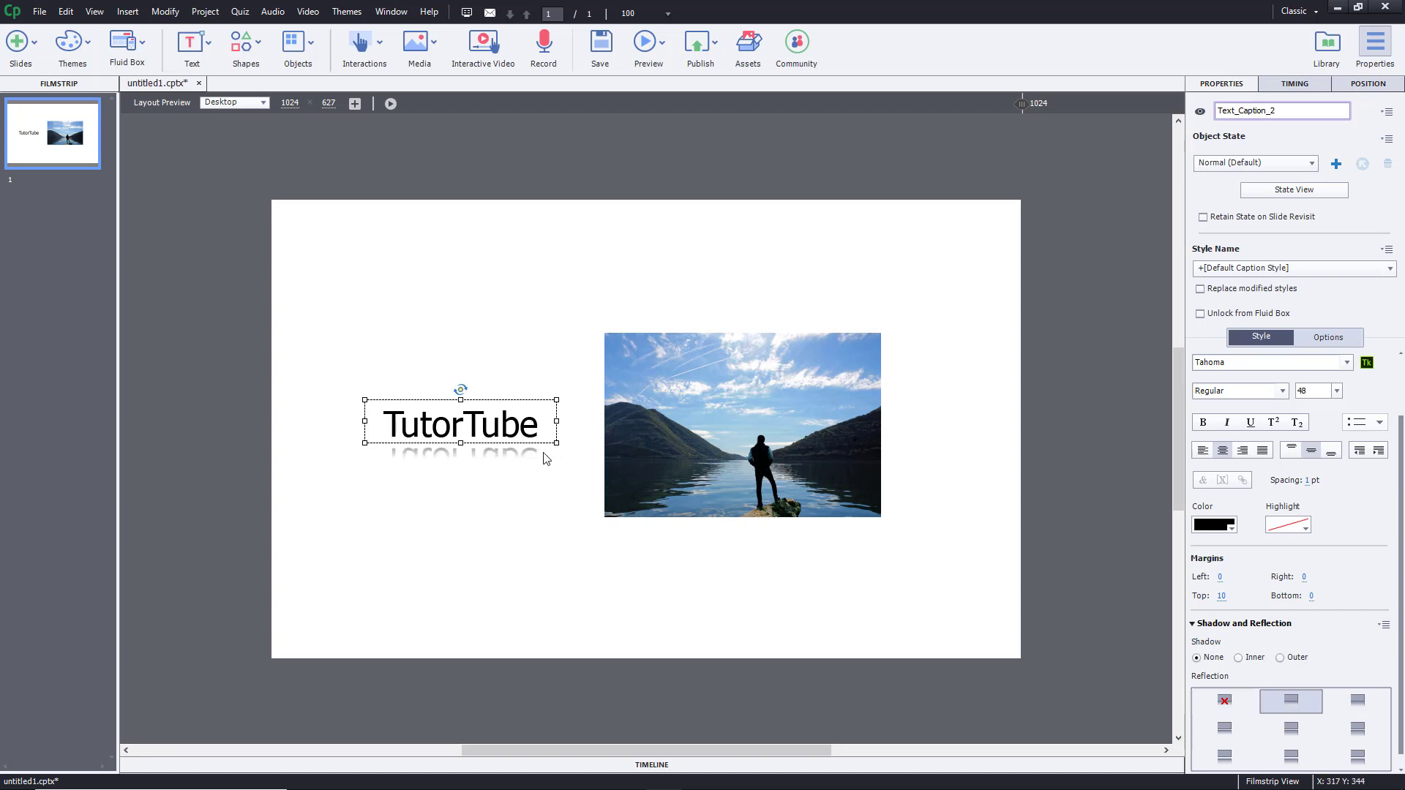
{"action": "left_click", "coordinate": [1361, 706]}
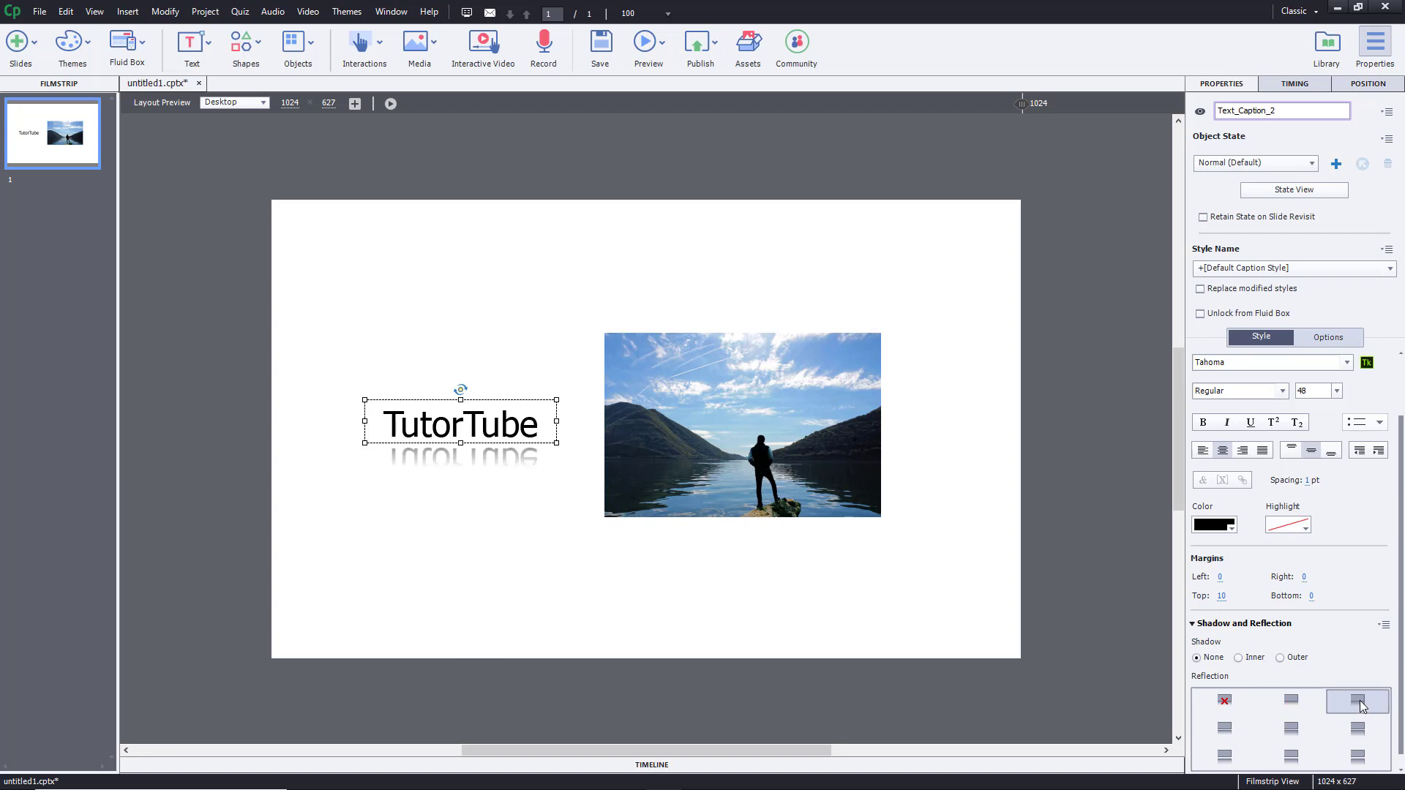
{"action": "left_click", "coordinate": [1232, 733]}
{"action": "left_click", "coordinate": [1288, 737]}
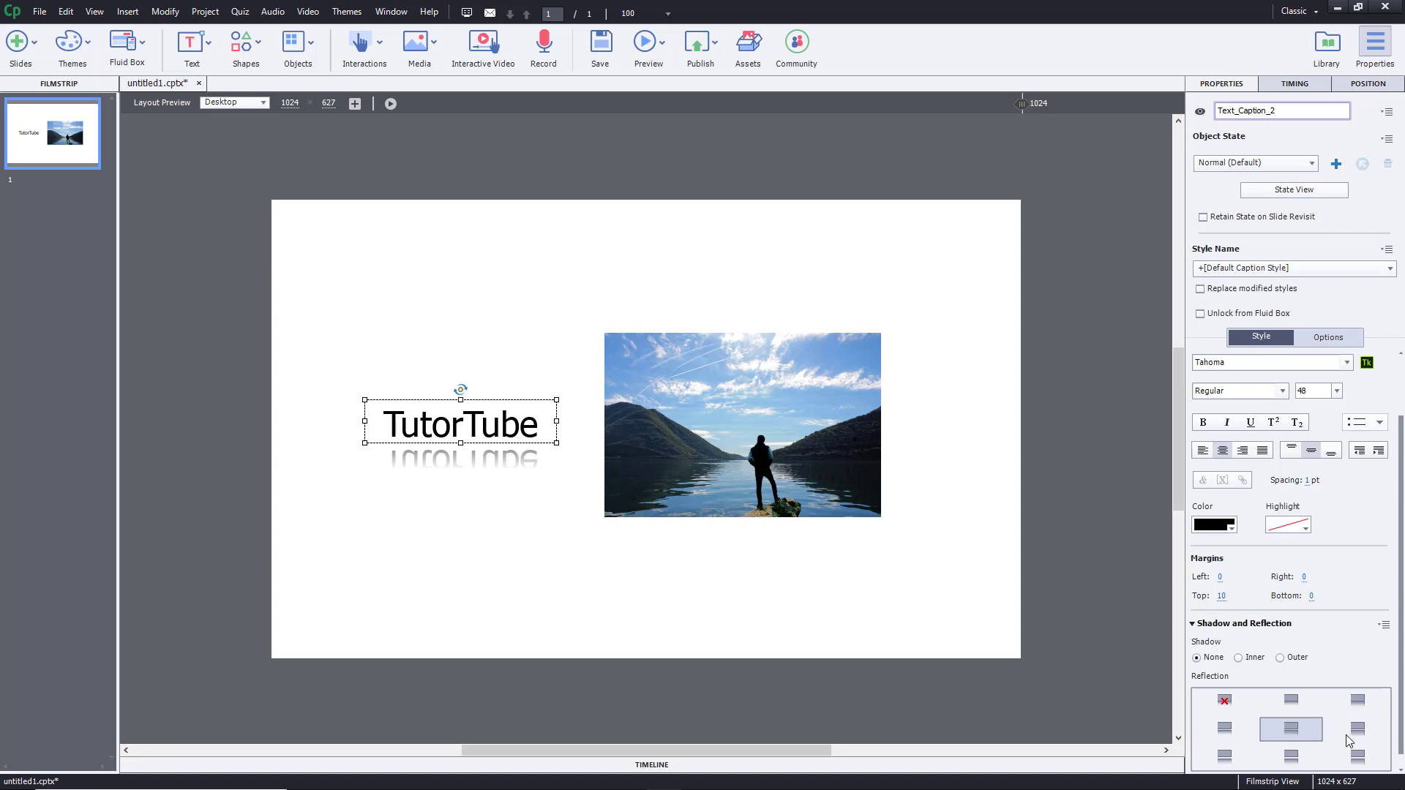
{"action": "left_click", "coordinate": [1346, 738]}
{"action": "left_click", "coordinate": [1235, 756]}
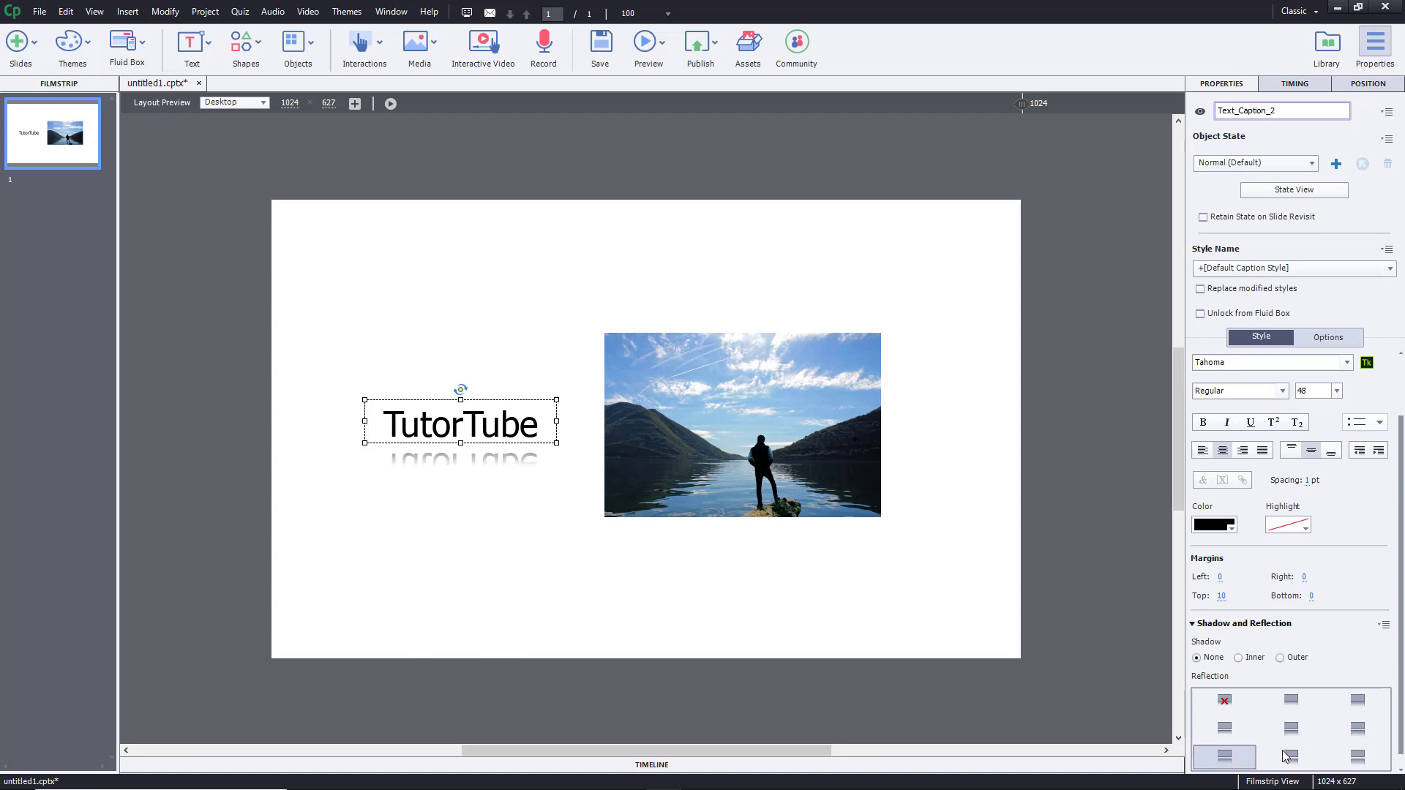
{"action": "left_click", "coordinate": [1286, 755]}
{"action": "left_click", "coordinate": [1367, 760]}
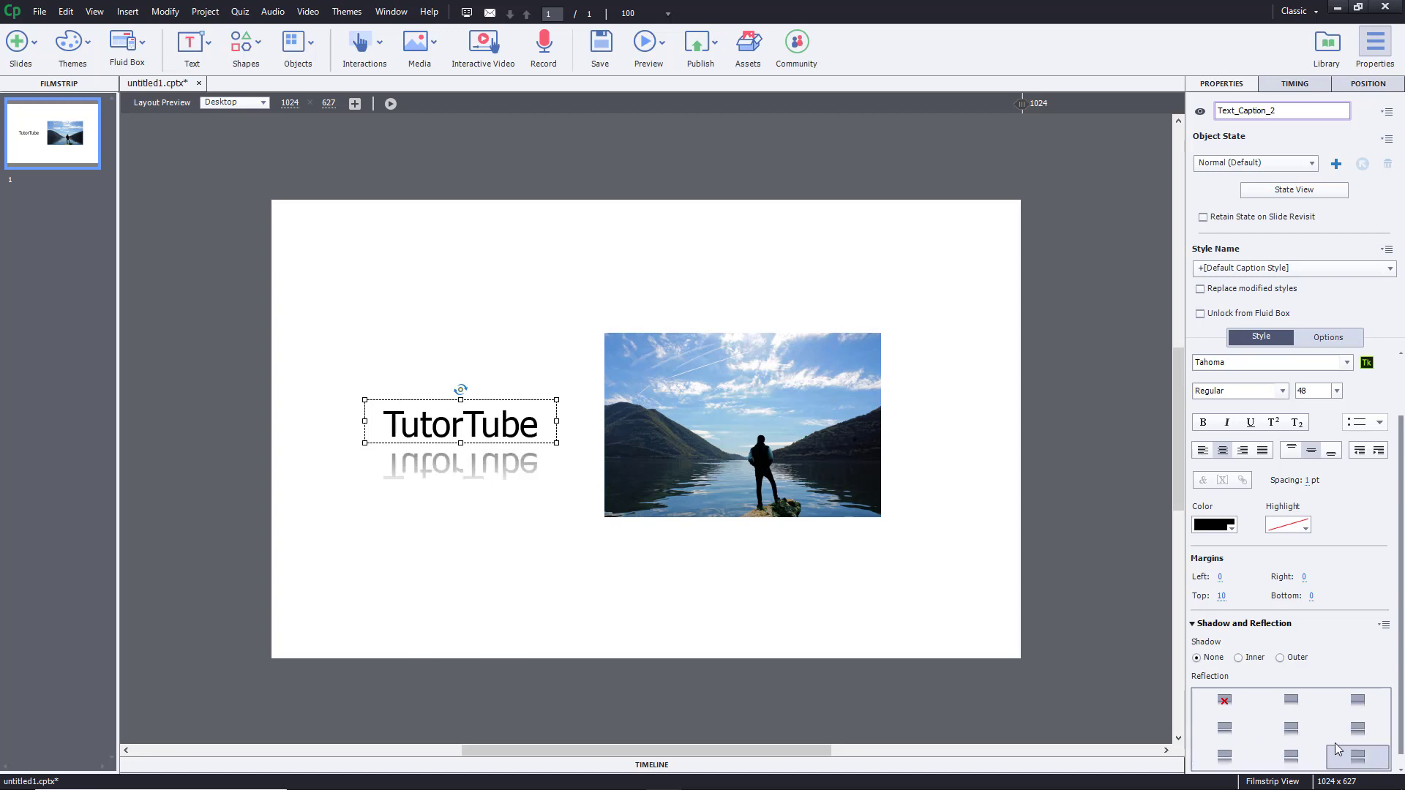
{"action": "left_click", "coordinate": [797, 455]}
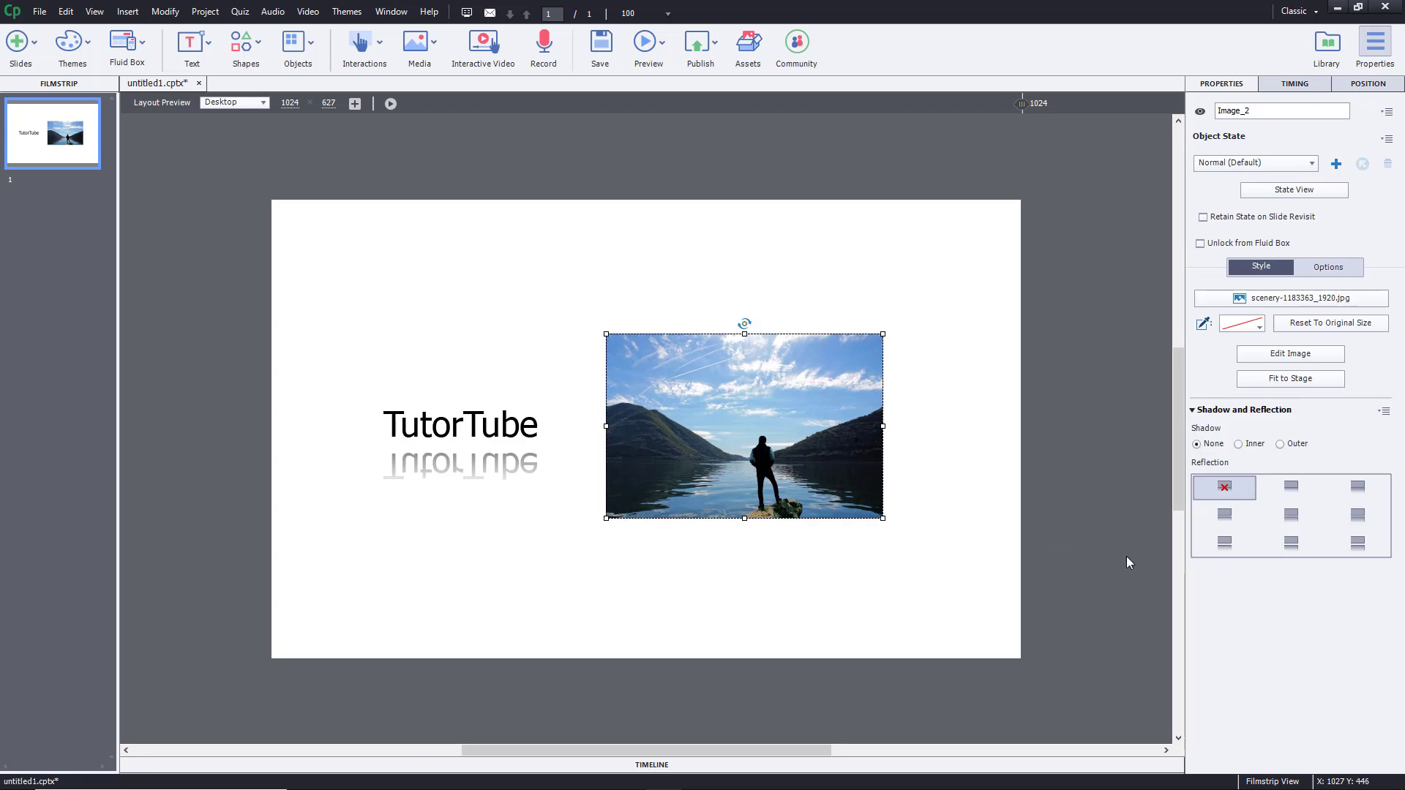
Step: Give the landscape image a larger full mirrored reflection and move it up
{"action": "left_click", "coordinate": [1292, 489]}
{"action": "left_click", "coordinate": [1346, 489]}
{"action": "left_click", "coordinate": [1347, 543]}
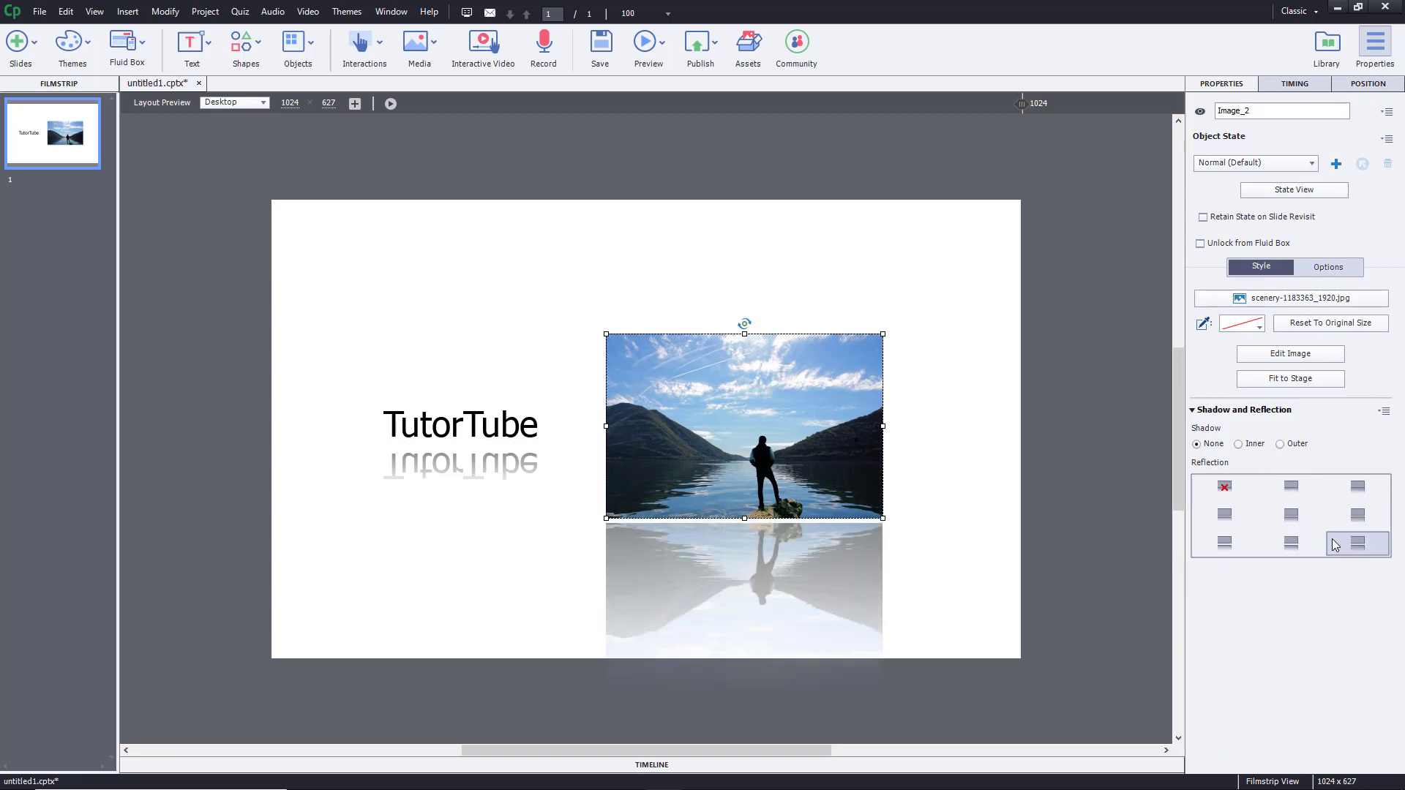
{"action": "left_click_drag", "start_coordinate": [734, 517], "coordinate": [744, 492]}
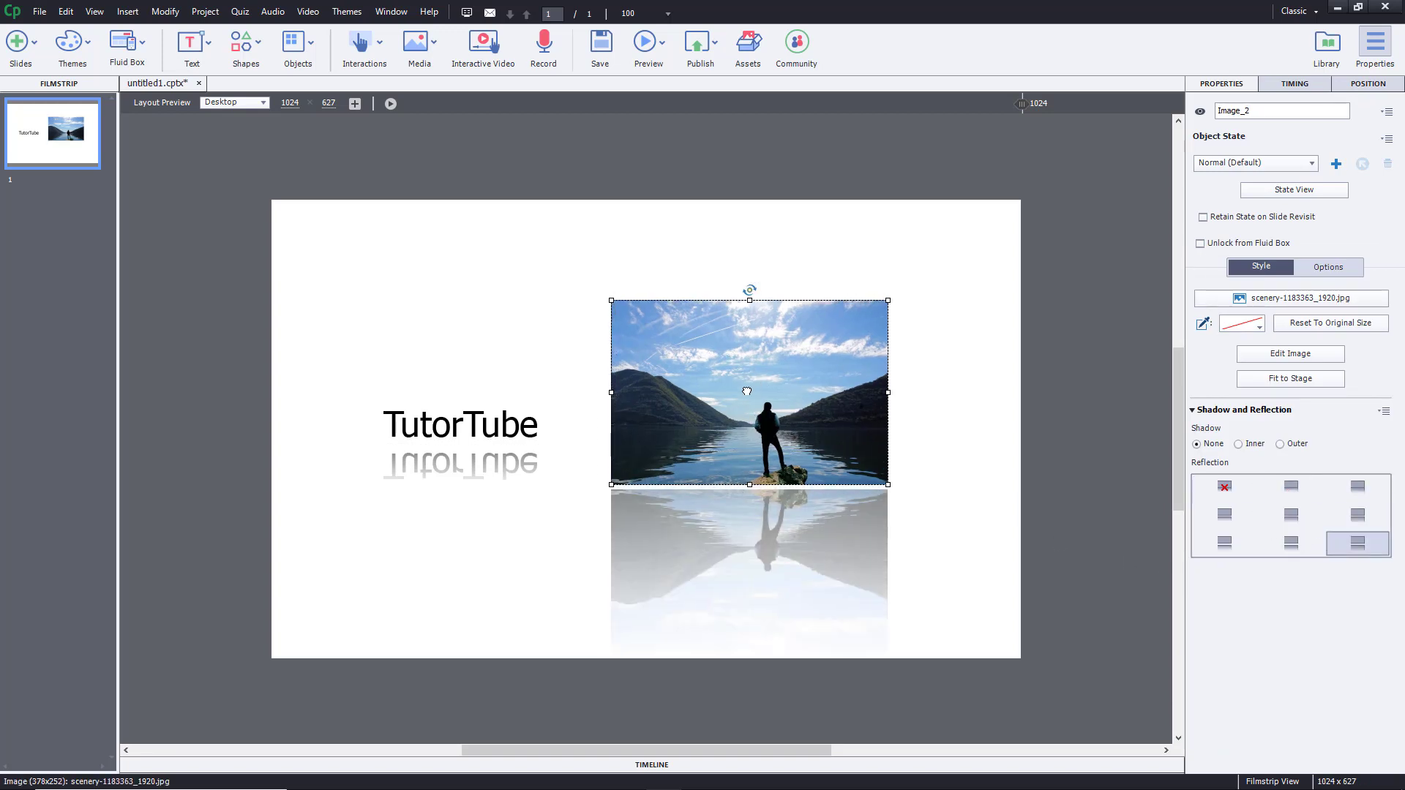
Step: Move the TutorTube caption higher, then reposition the image and enlarge it to about 511 by 366
{"action": "left_click", "coordinate": [458, 459]}
{"action": "left_click_drag", "start_coordinate": [506, 440], "coordinate": [494, 413]}
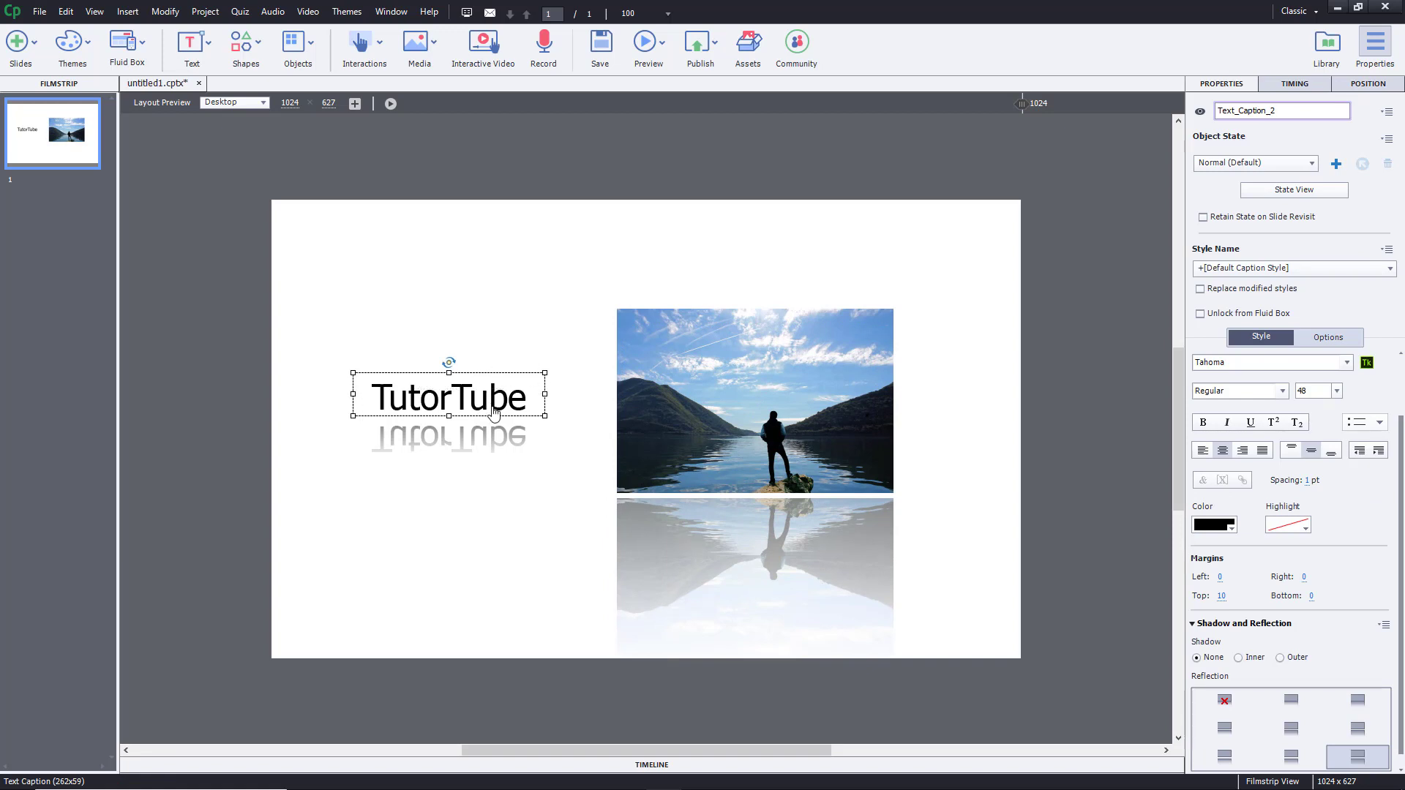
{"action": "left_click", "coordinate": [724, 404]}
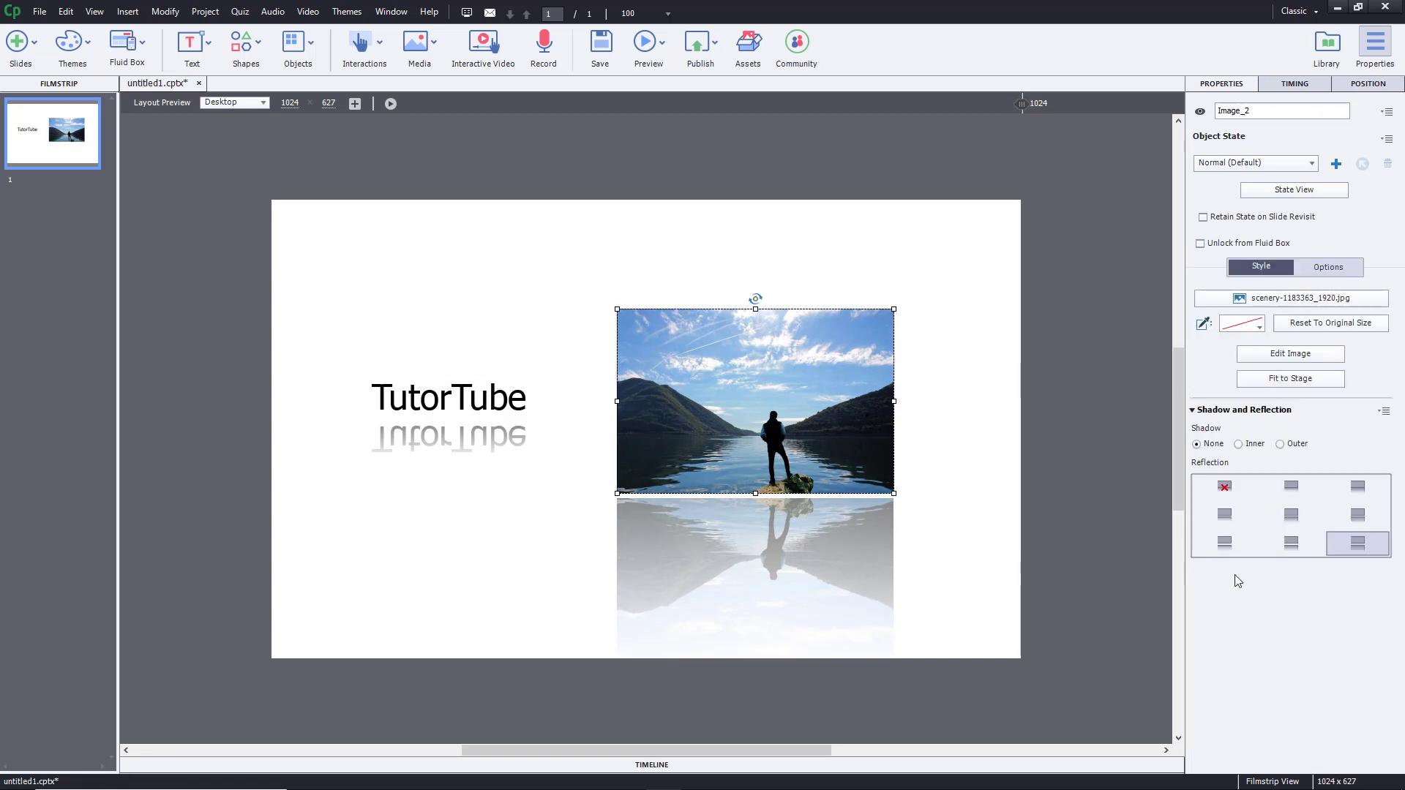
{"action": "mouse_move", "coordinate": [889, 506]}
{"action": "left_mouse_down"}
{"action": "mouse_move", "coordinate": [853, 464]}
{"action": "mouse_move", "coordinate": [959, 538]}
{"action": "left_mouse_up"}
{"action": "left_click_drag", "start_coordinate": [906, 470], "coordinate": [919, 476]}
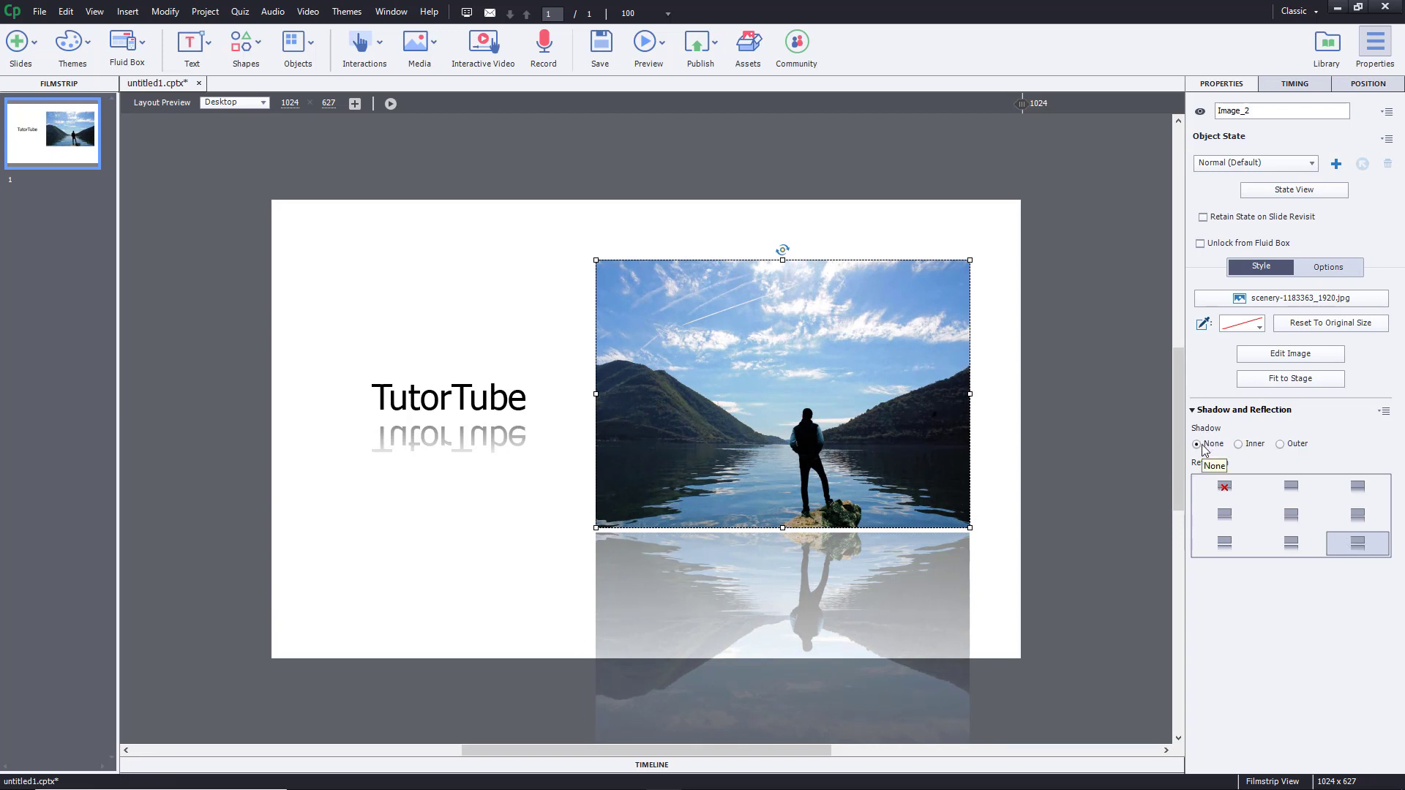
Step: Give the landscape image an inner shadow, settling on a 45° angle after trying other directions
{"action": "left_click", "coordinate": [1252, 446]}
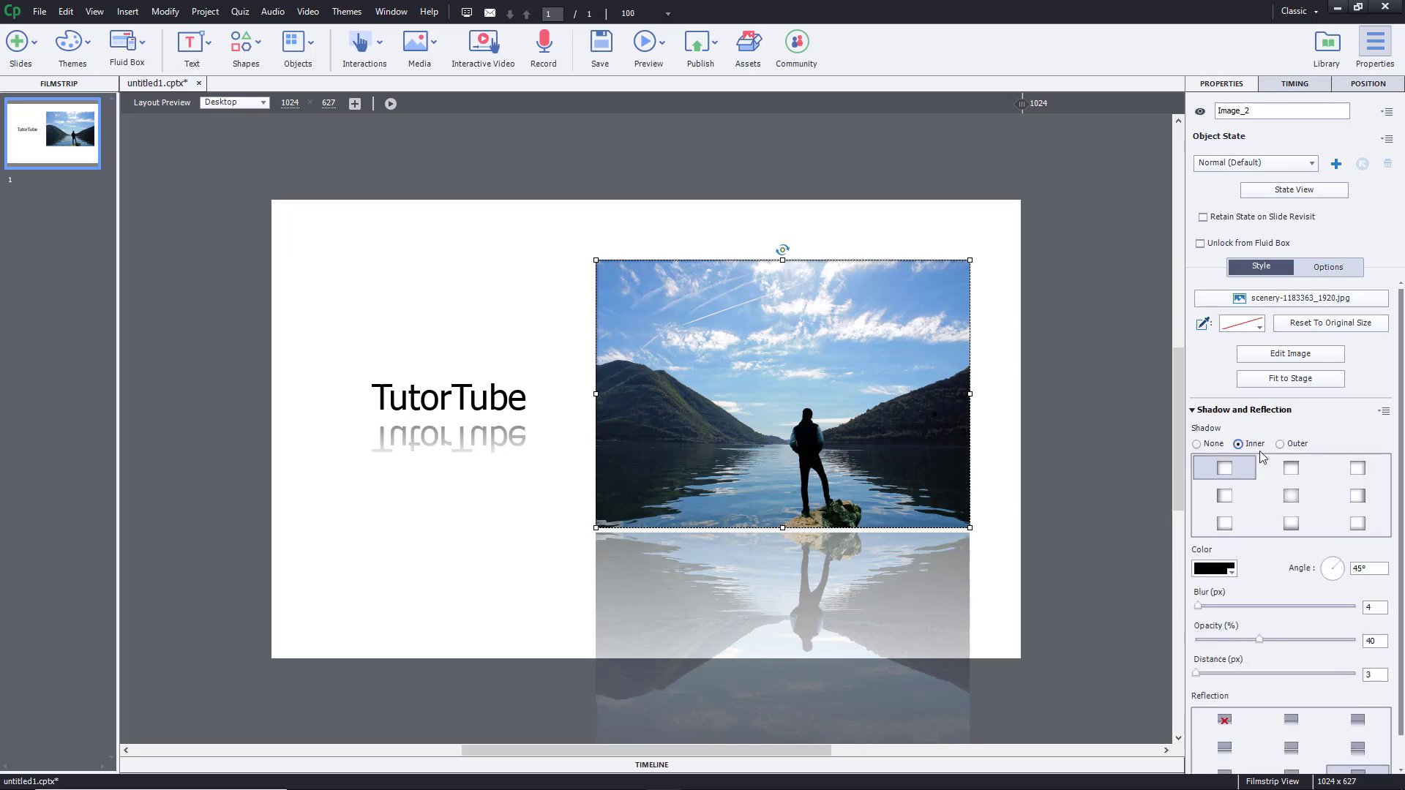
{"action": "left_click", "coordinate": [1293, 475]}
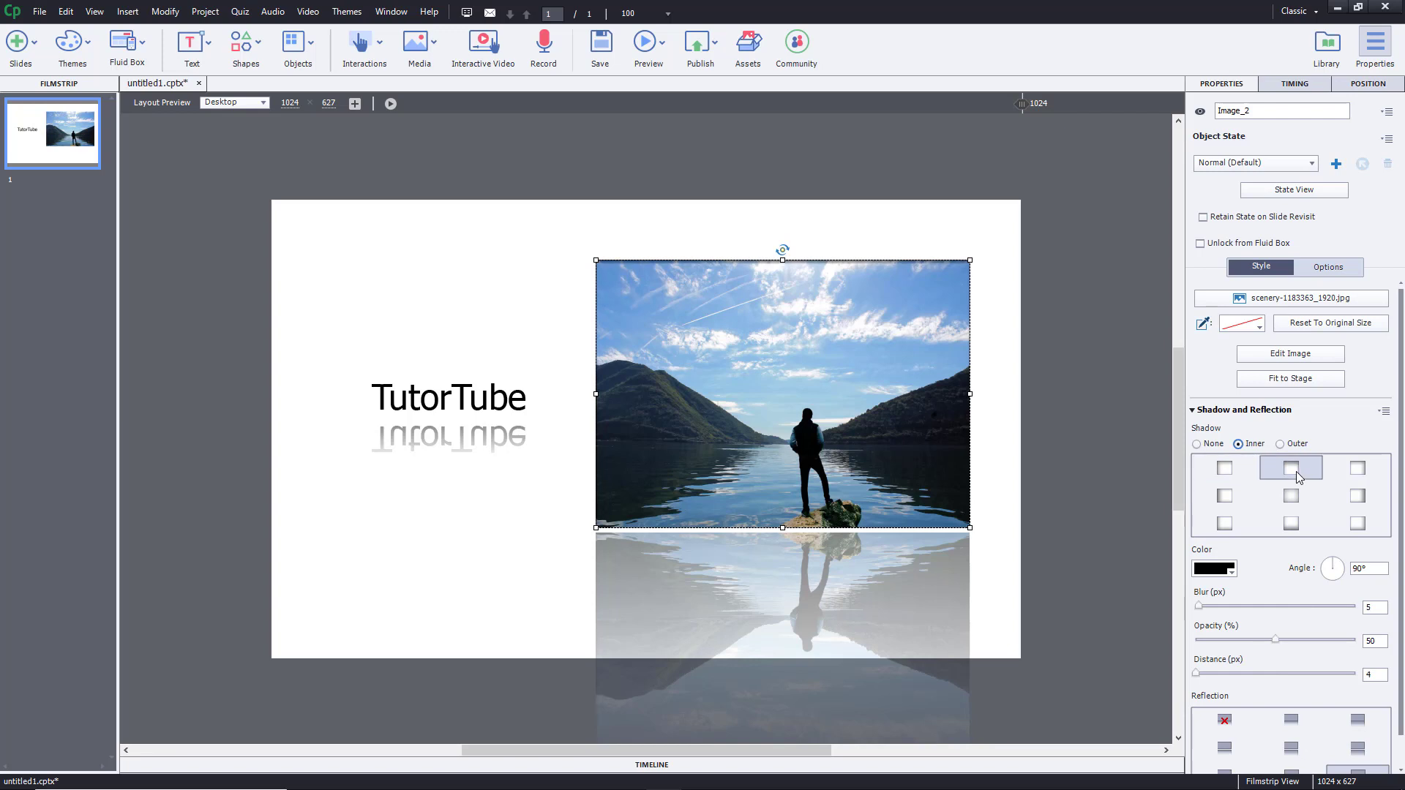
{"action": "left_click", "coordinate": [1362, 479]}
{"action": "left_click", "coordinate": [1362, 495]}
{"action": "left_click", "coordinate": [1226, 472]}
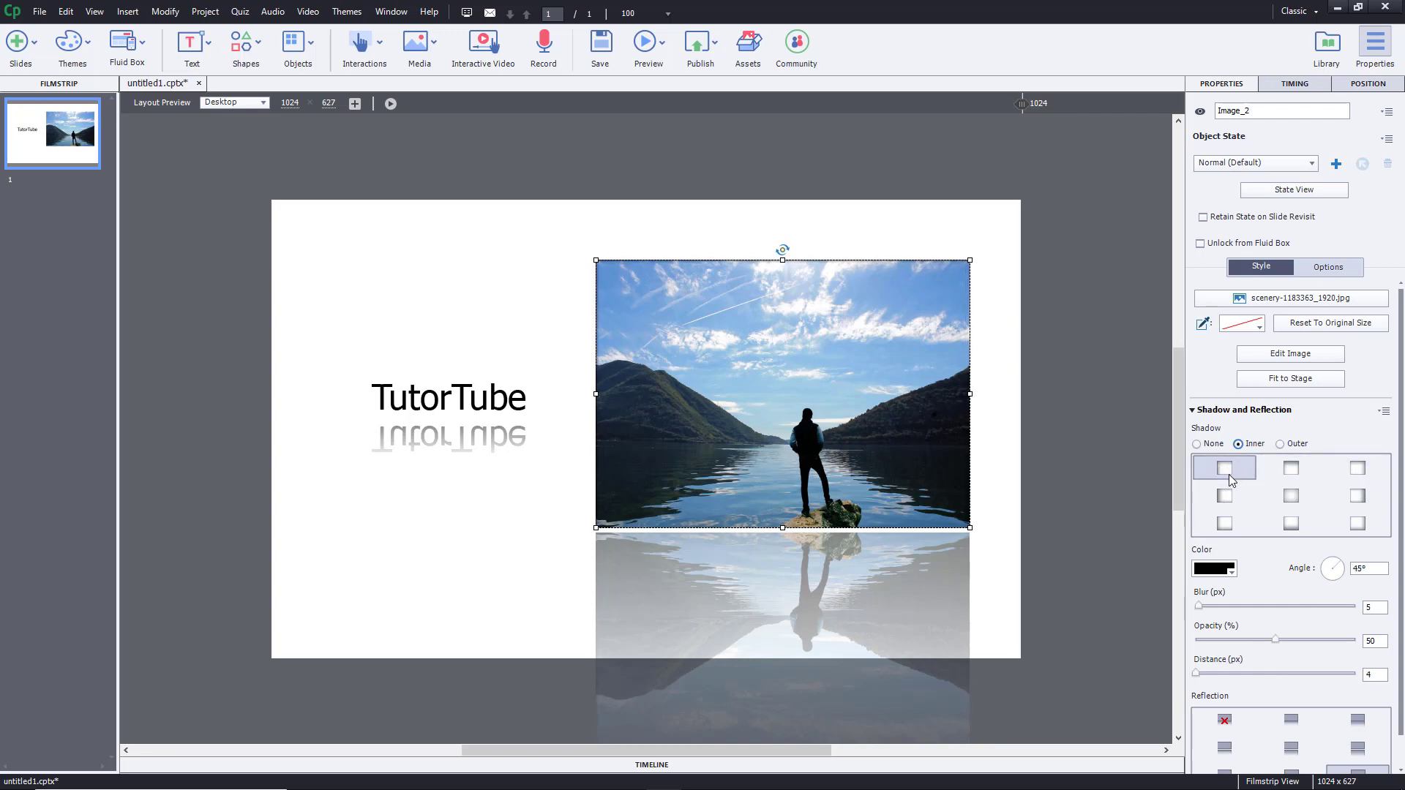
{"action": "left_click", "coordinate": [1358, 528]}
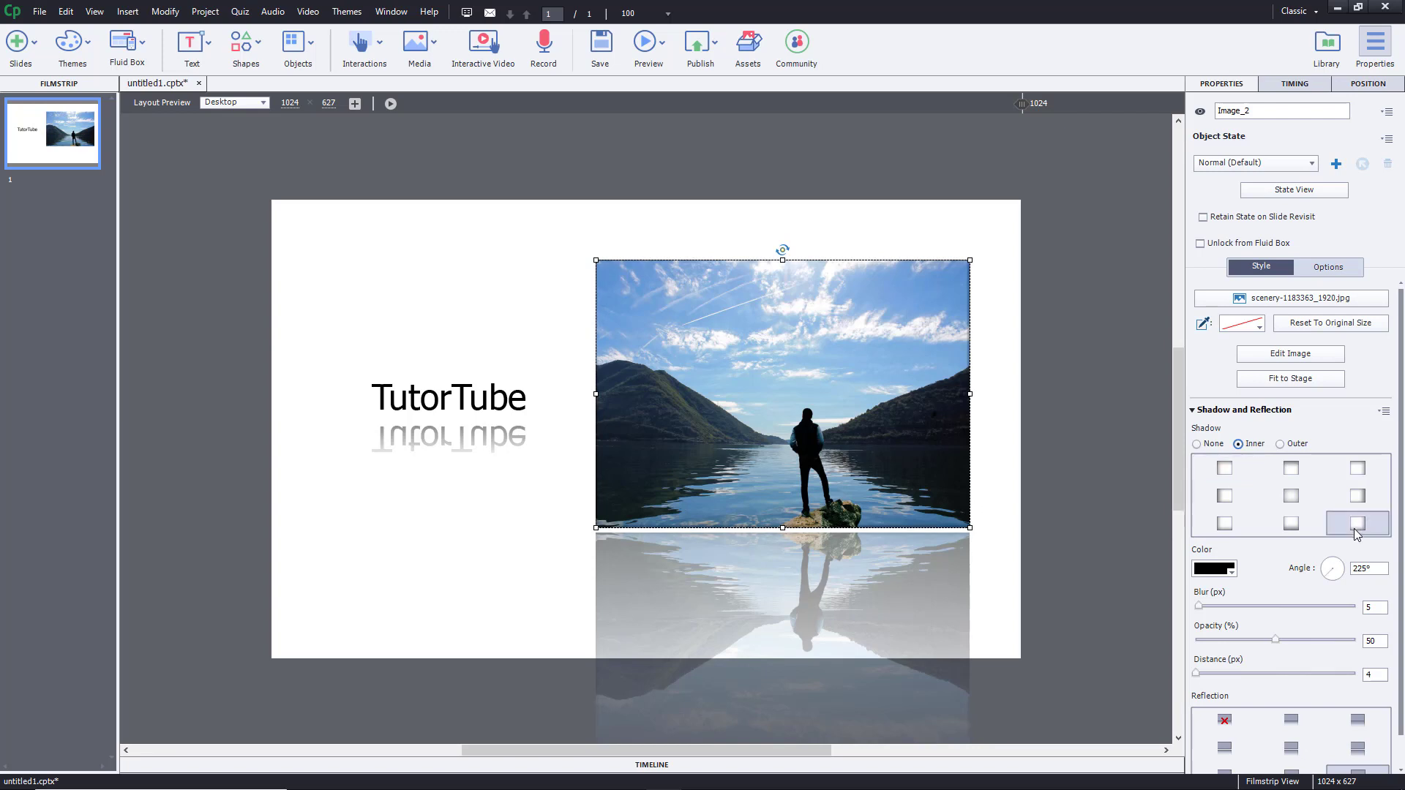
{"action": "left_click", "coordinate": [1226, 472]}
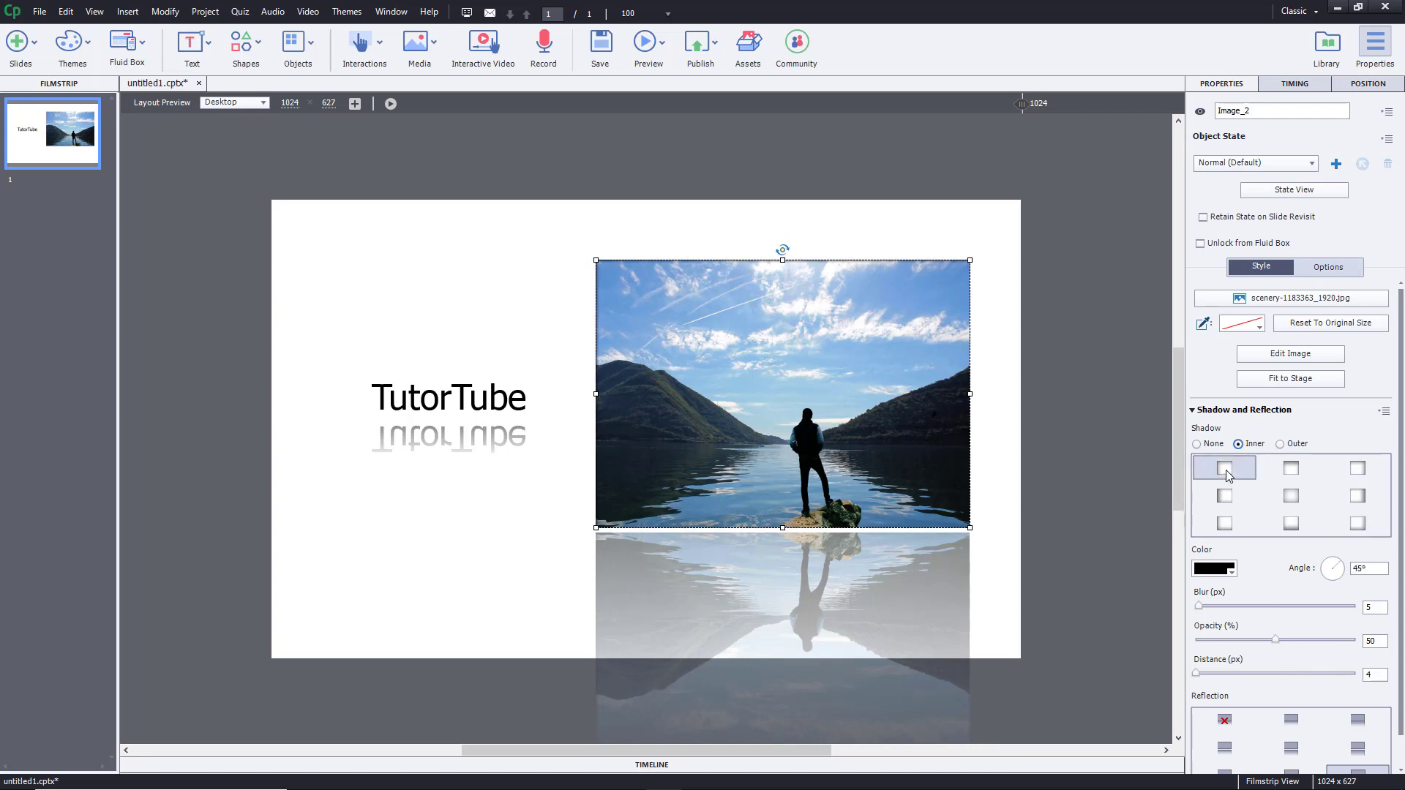
Step: Set the inner shadow to 55 px blur, 68% opacity and 0 distance
{"action": "left_click_drag", "start_coordinate": [1200, 606], "coordinate": [1224, 606]}
{"action": "left_click", "coordinate": [619, 262]}
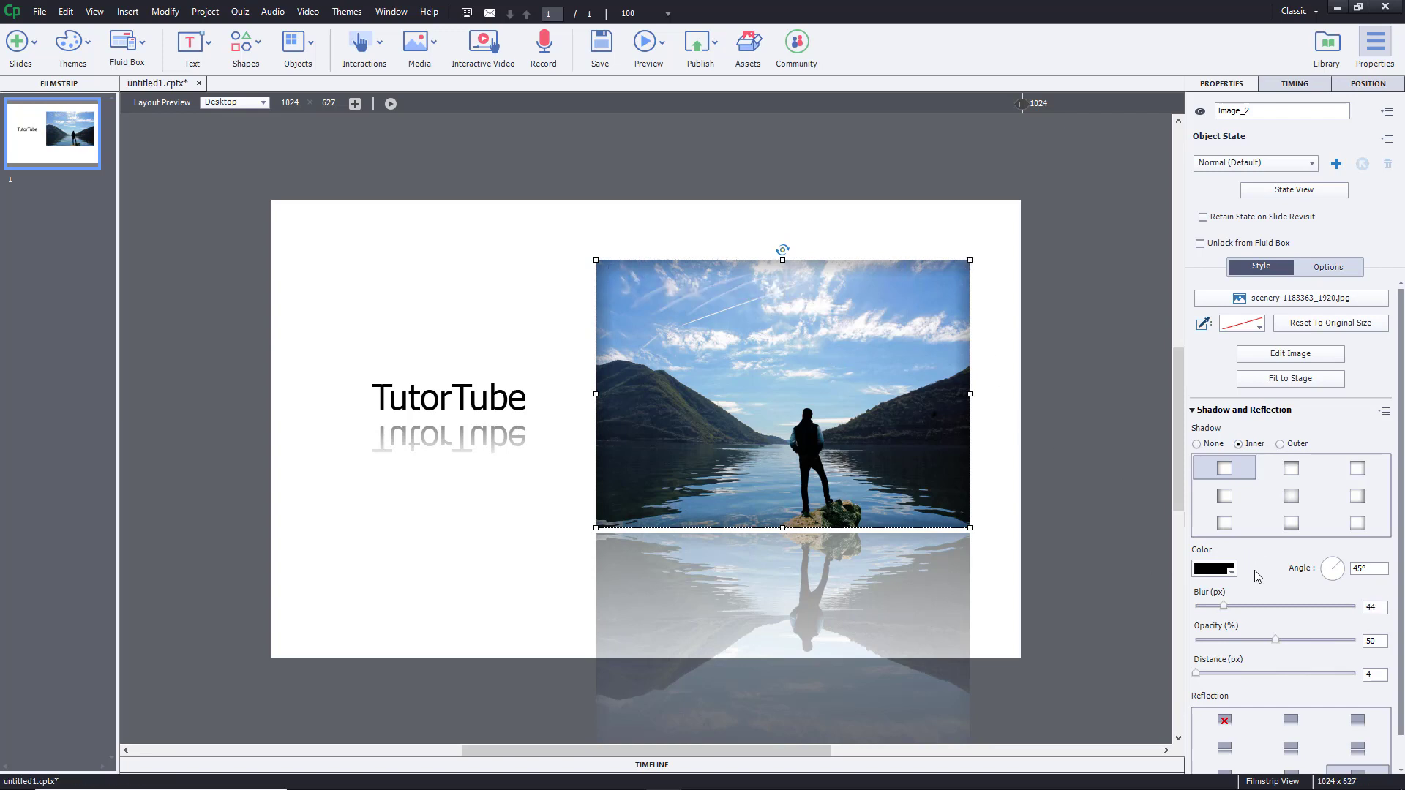
{"action": "mouse_move", "coordinate": [1275, 639]}
{"action": "left_mouse_down"}
{"action": "mouse_move", "coordinate": [1227, 642]}
{"action": "mouse_move", "coordinate": [1300, 640]}
{"action": "left_mouse_up"}
{"action": "left_click", "coordinate": [1348, 642]}
{"action": "left_click", "coordinate": [1219, 641]}
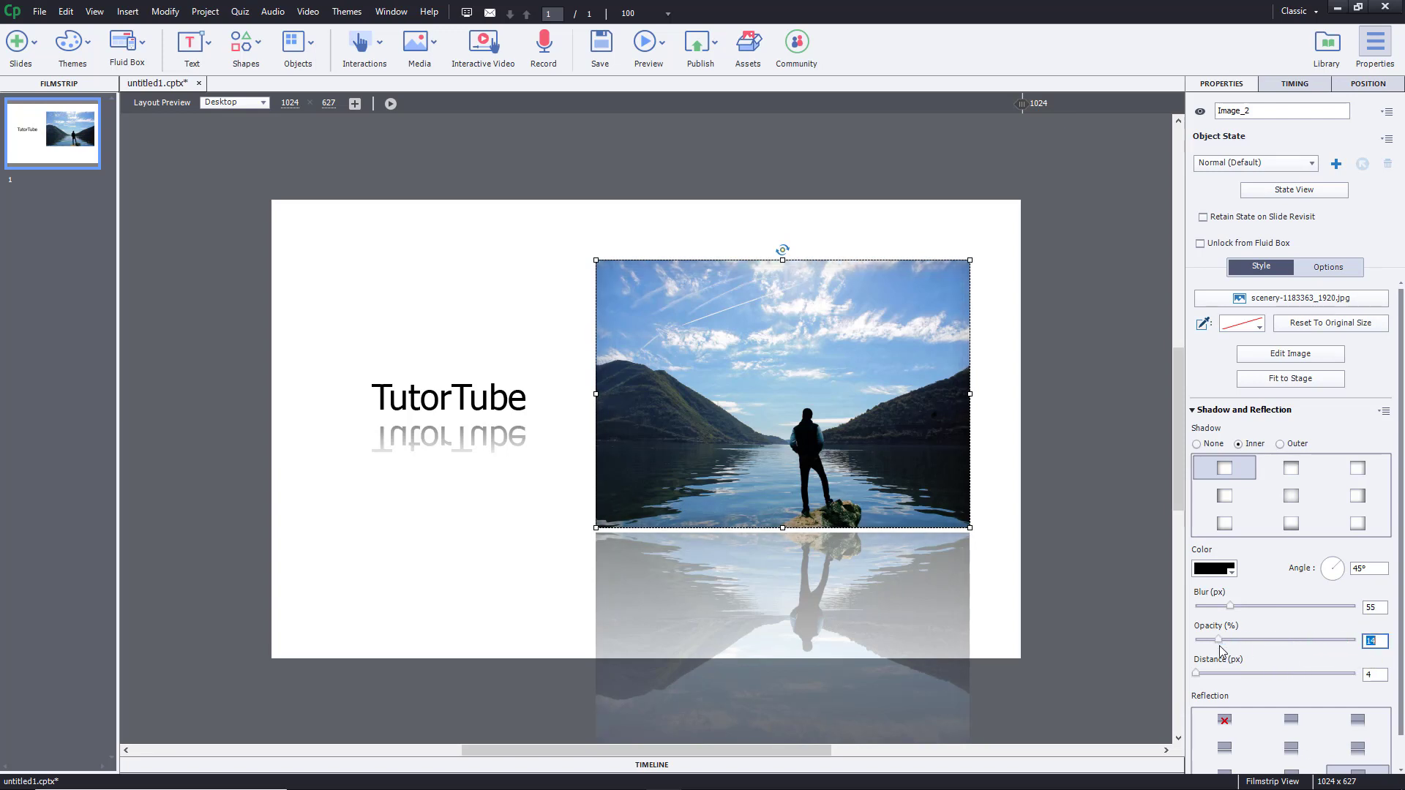
{"action": "left_click", "coordinate": [1299, 641]}
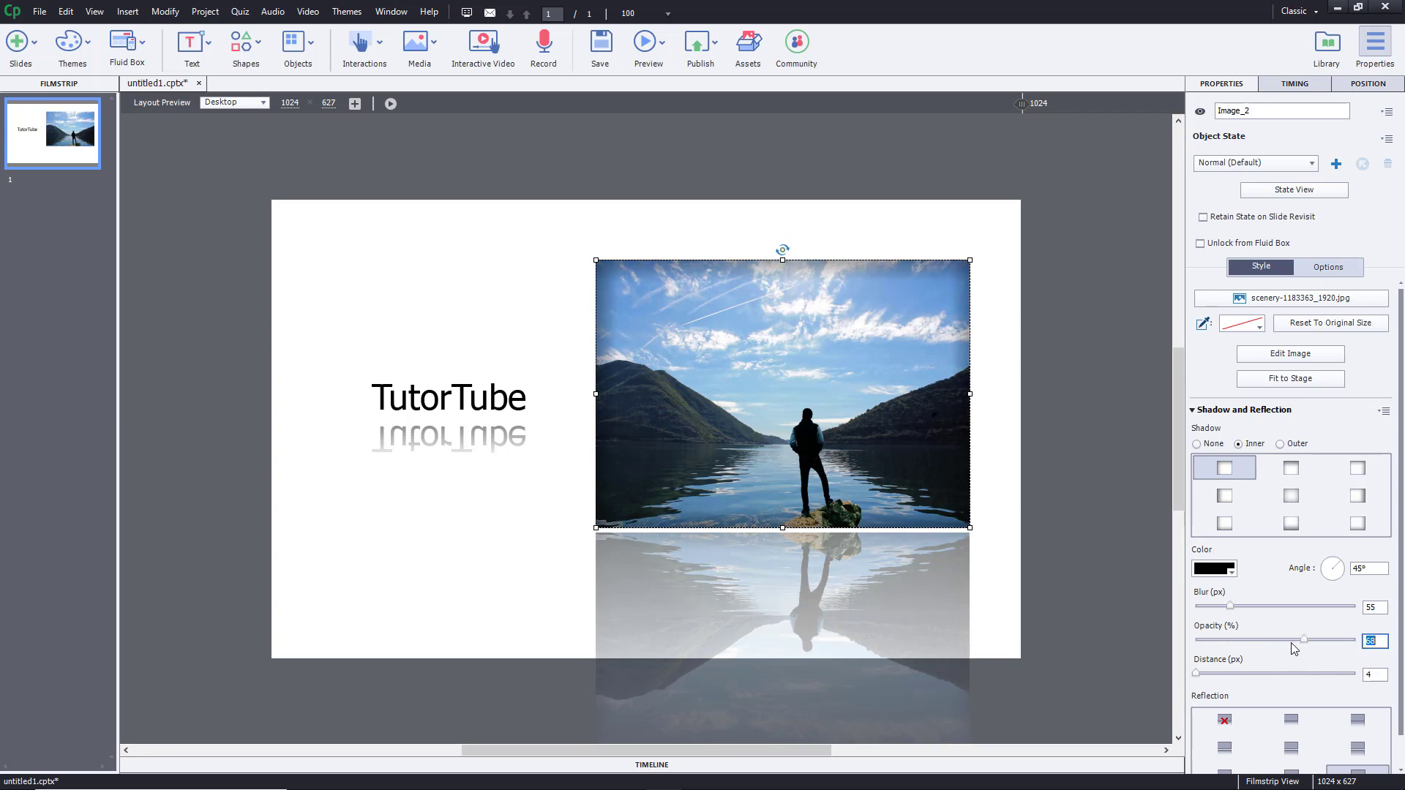
{"action": "left_click_drag", "start_coordinate": [1225, 676], "coordinate": [1187, 680]}
Step: Make the inner shadow dark navy at 229°, 0 distance, 80% opacity and 93 blur
{"action": "left_click", "coordinate": [1234, 575]}
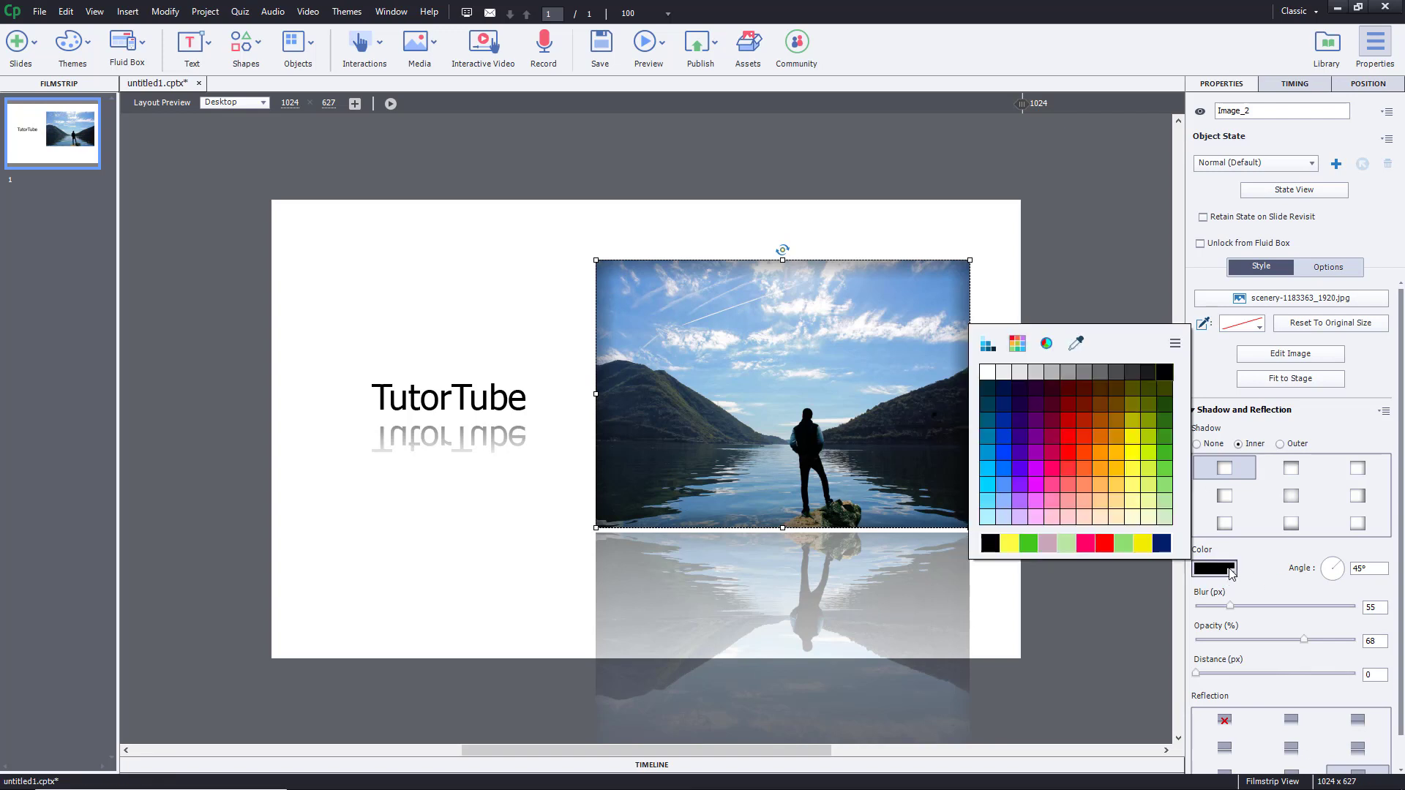
{"action": "left_click", "coordinate": [1062, 440]}
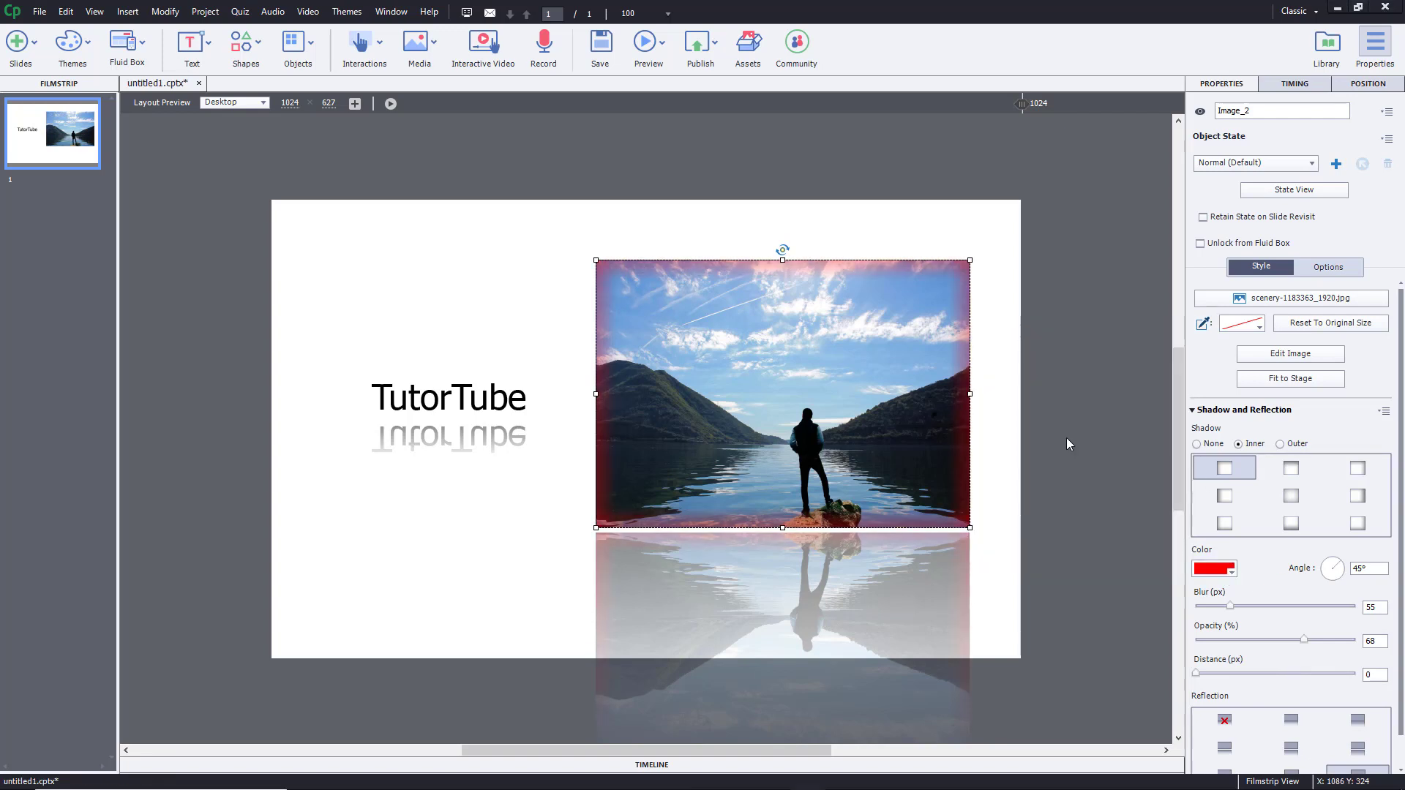
{"action": "left_click_drag", "start_coordinate": [1196, 673], "coordinate": [1208, 675]}
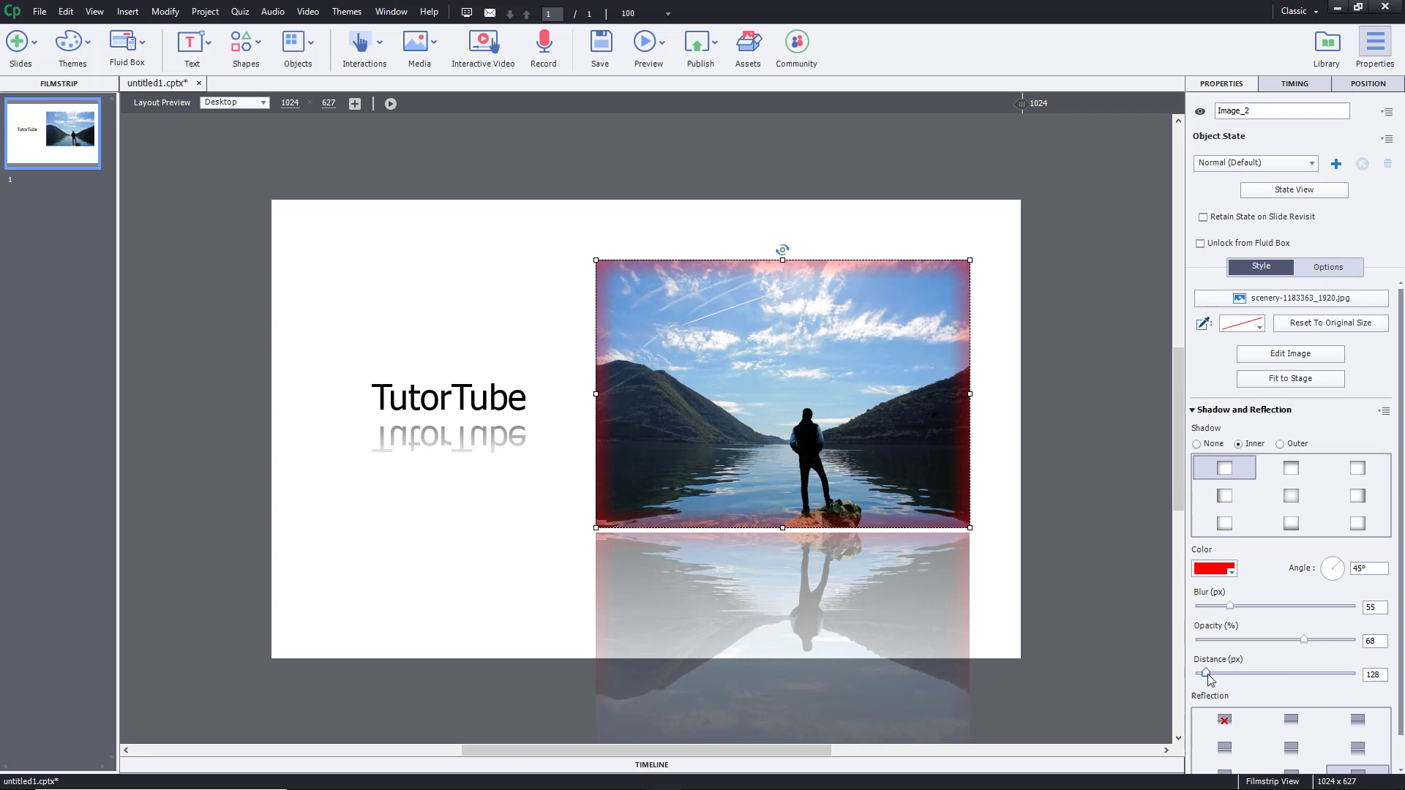
{"action": "mouse_move", "coordinate": [1339, 563]}
{"action": "left_mouse_down"}
{"action": "mouse_move", "coordinate": [1325, 561]}
{"action": "mouse_move", "coordinate": [1326, 584]}
{"action": "left_mouse_up"}
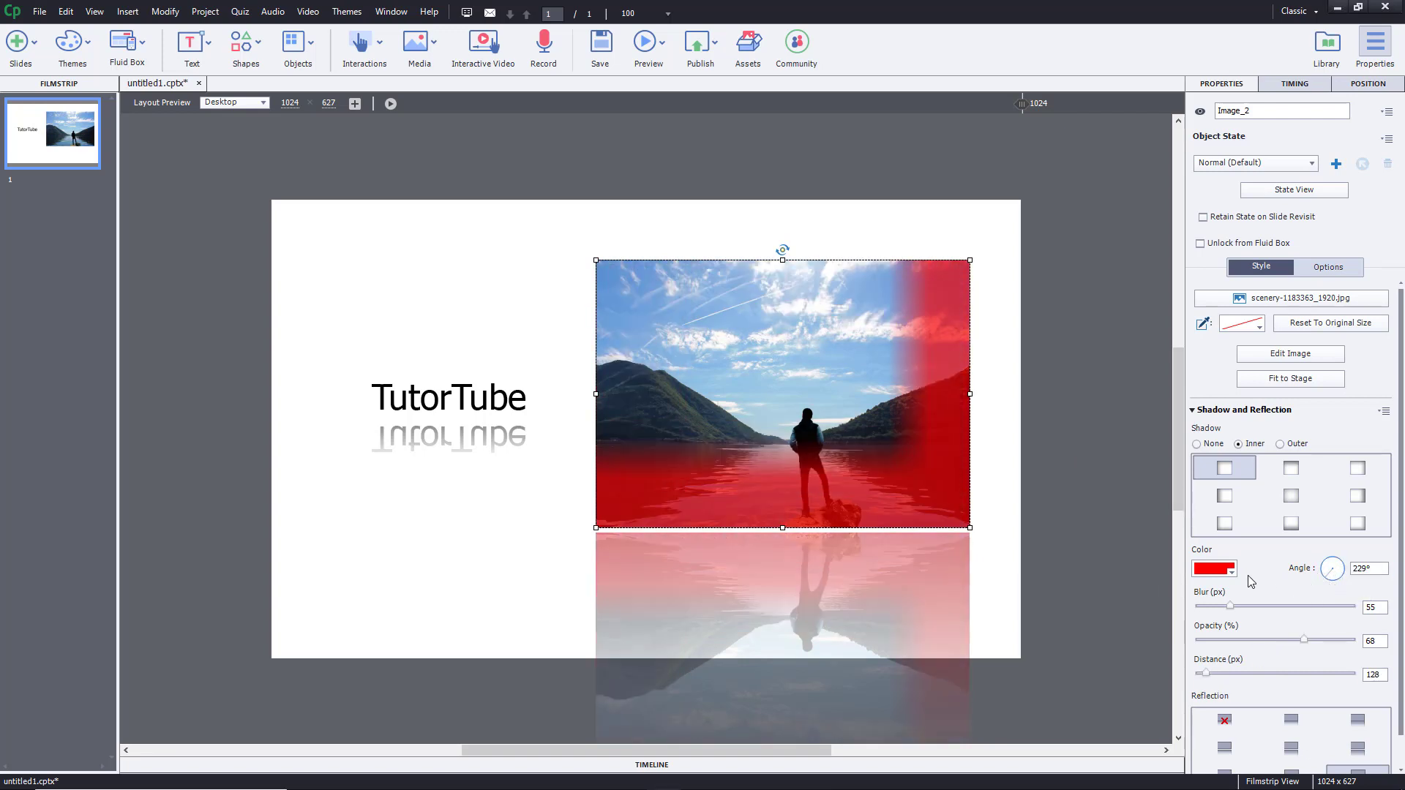
{"action": "left_click", "coordinate": [1228, 571]}
{"action": "left_click", "coordinate": [998, 391]}
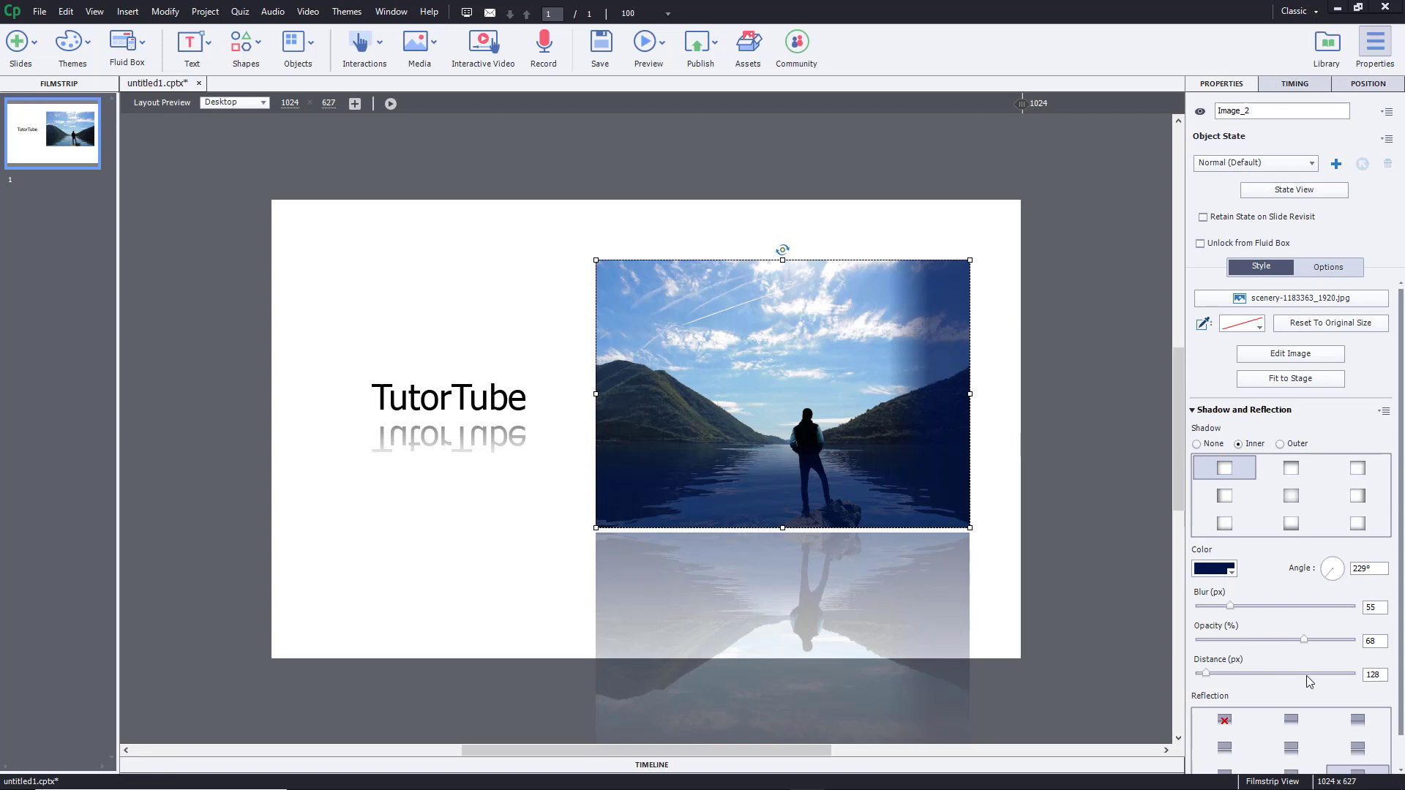
{"action": "left_click_drag", "start_coordinate": [1208, 674], "coordinate": [1189, 675]}
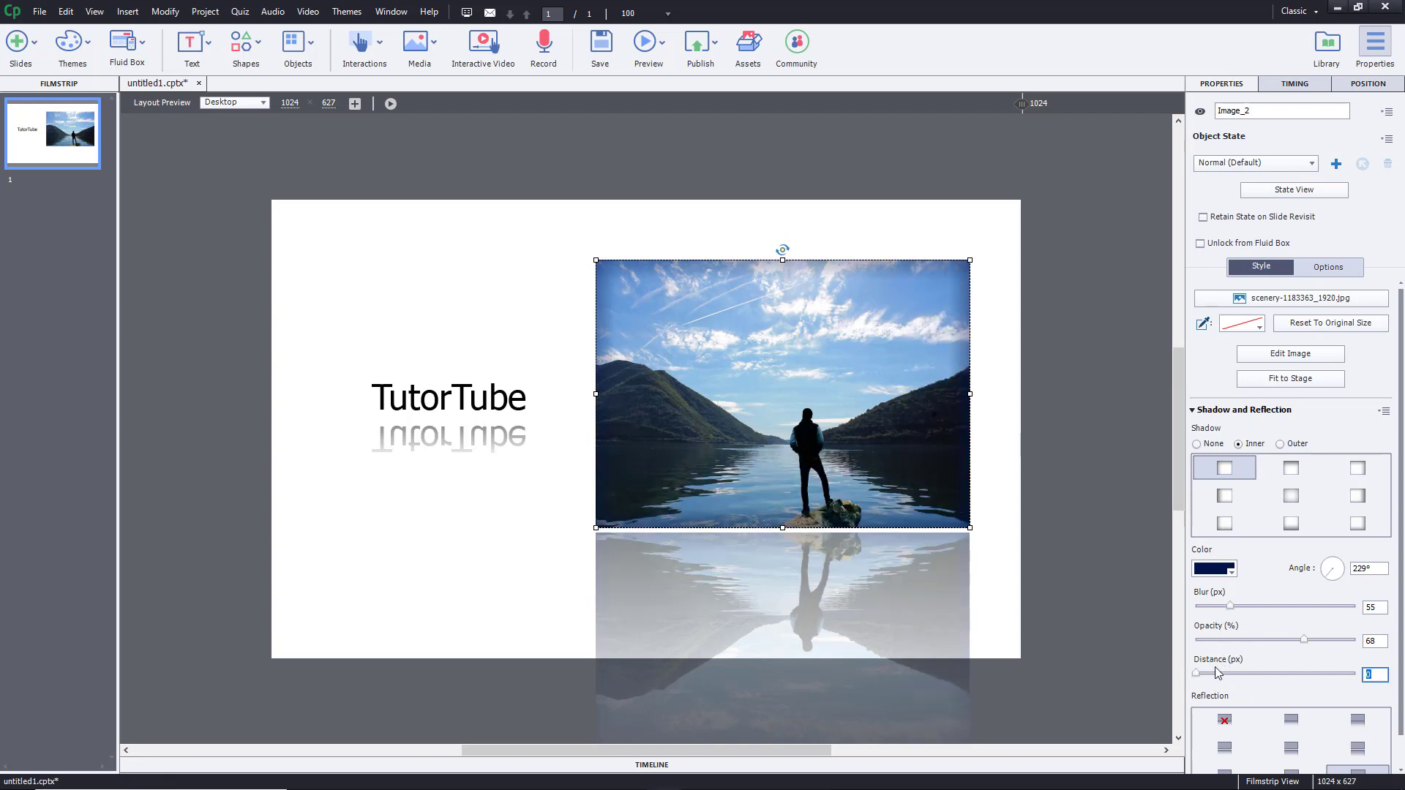
{"action": "left_click", "coordinate": [1323, 640]}
{"action": "left_click_drag", "start_coordinate": [1244, 608], "coordinate": [1254, 605]}
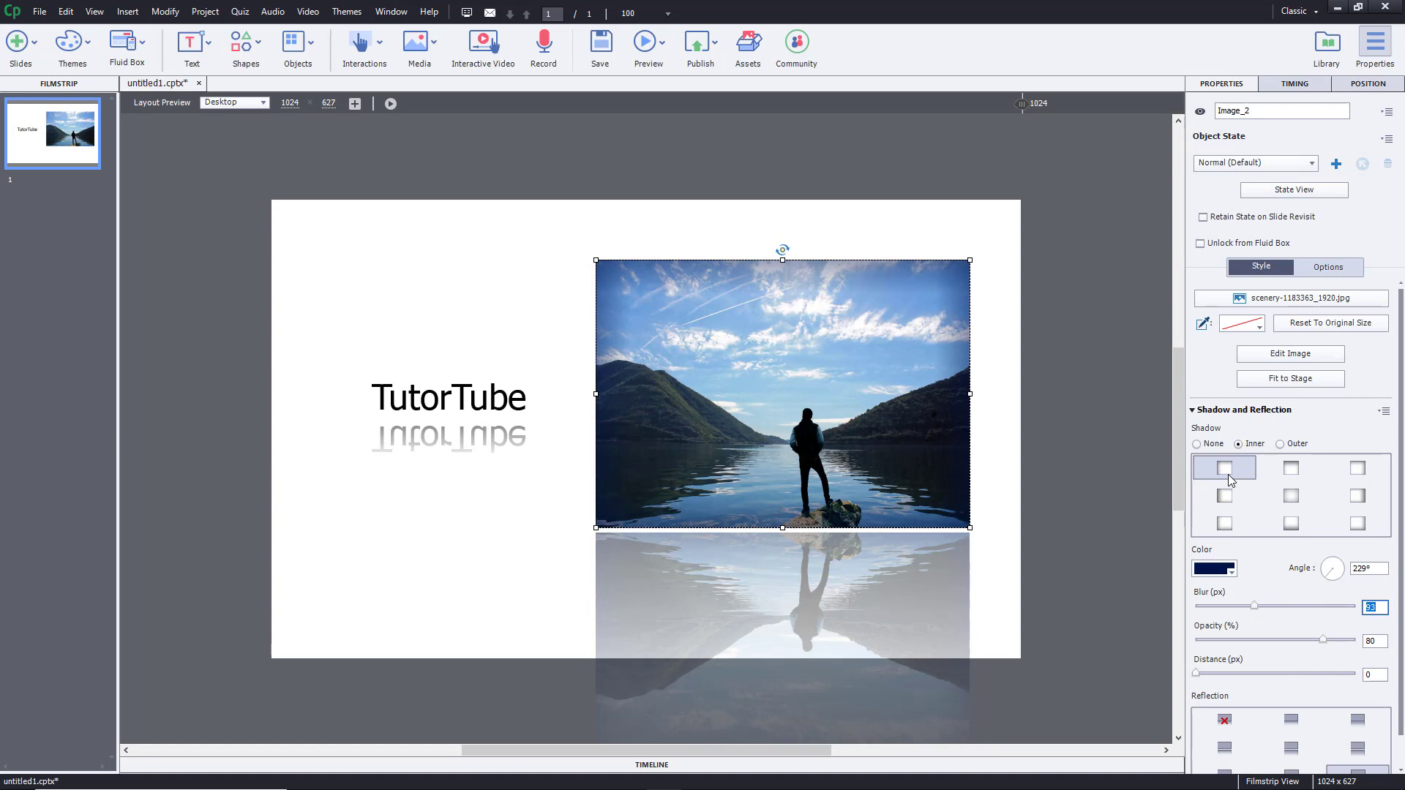
Step: Switch the image to a purple outer shadow offset 36 px from the image
{"action": "left_click", "coordinate": [1296, 447]}
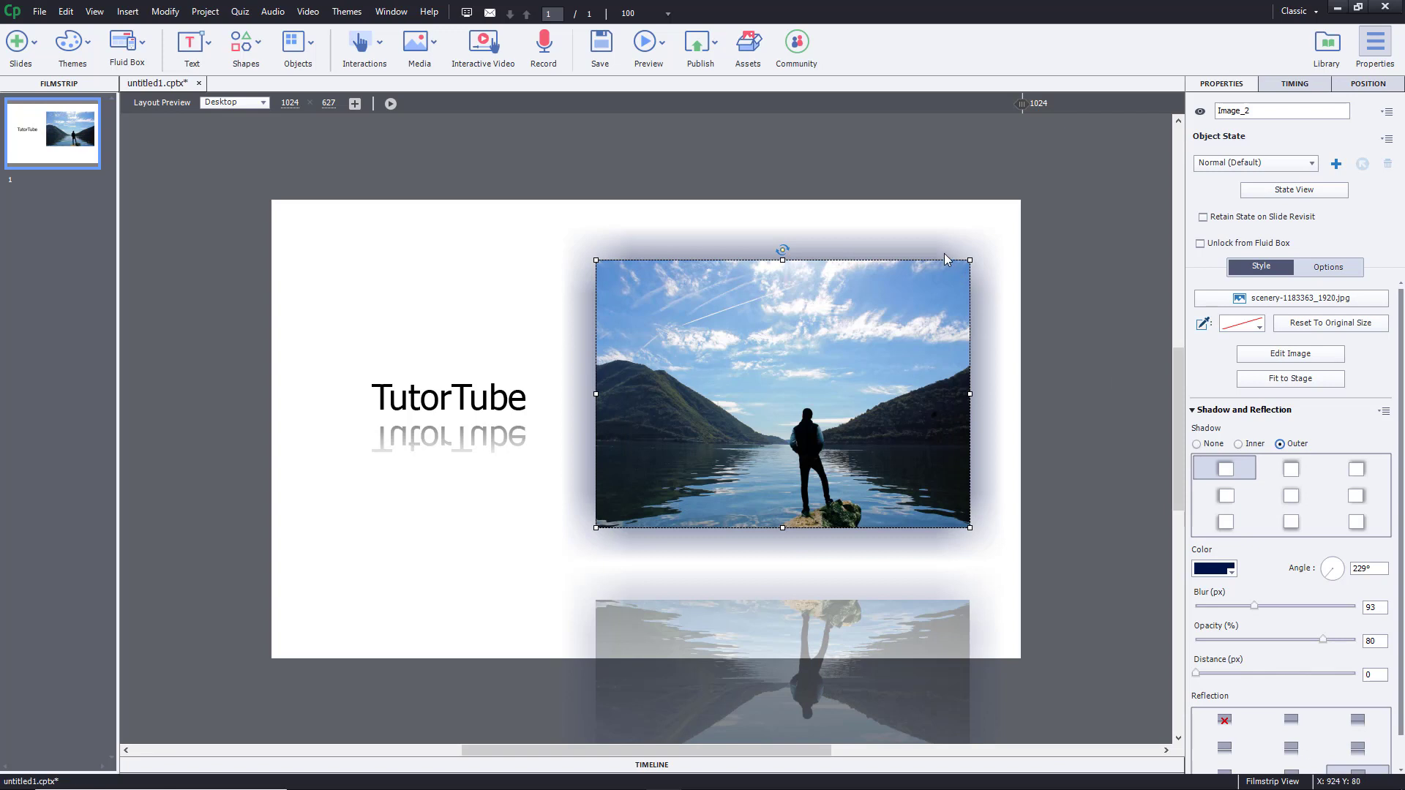
{"action": "left_click", "coordinate": [1231, 572]}
{"action": "left_click", "coordinate": [1041, 427]}
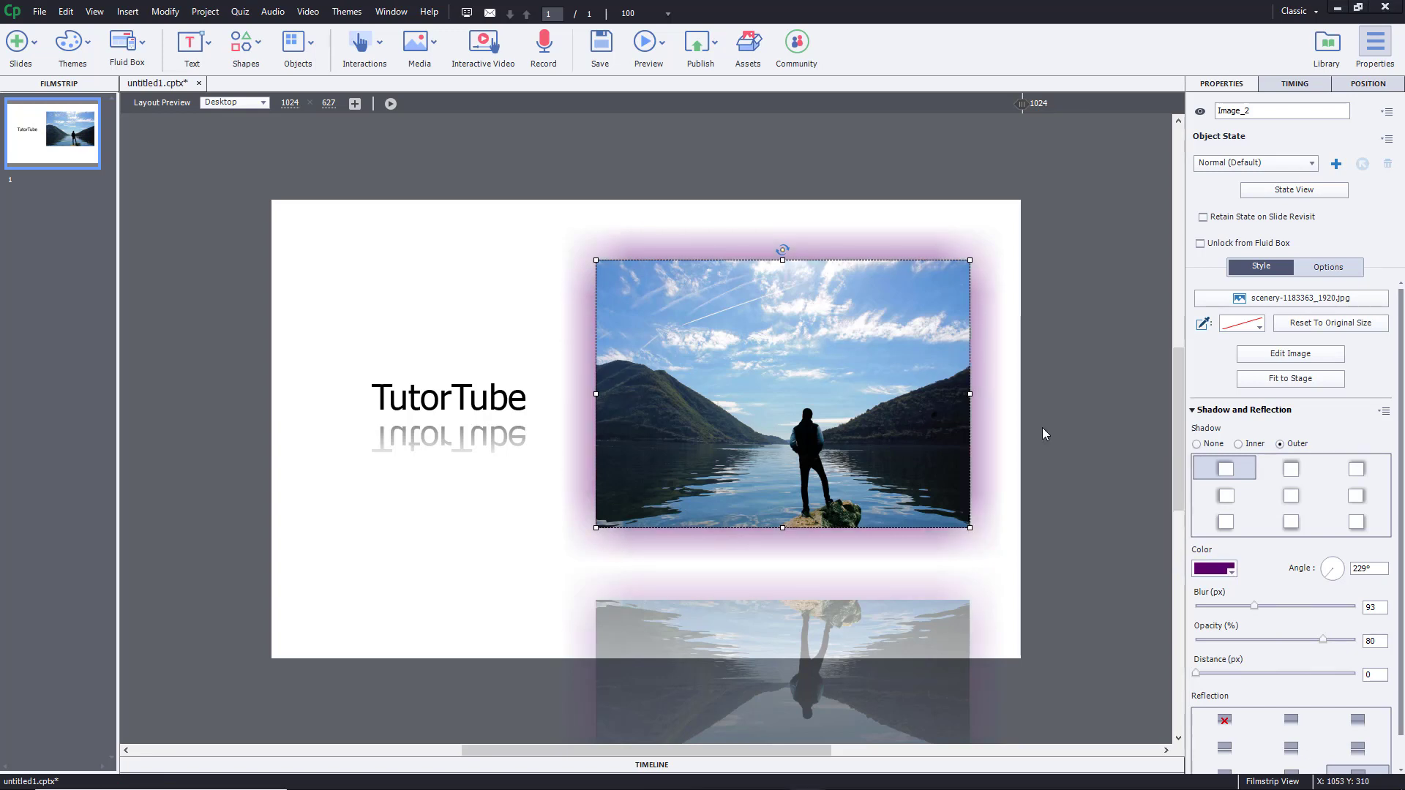
{"action": "left_click_drag", "start_coordinate": [1331, 576], "coordinate": [1325, 564]}
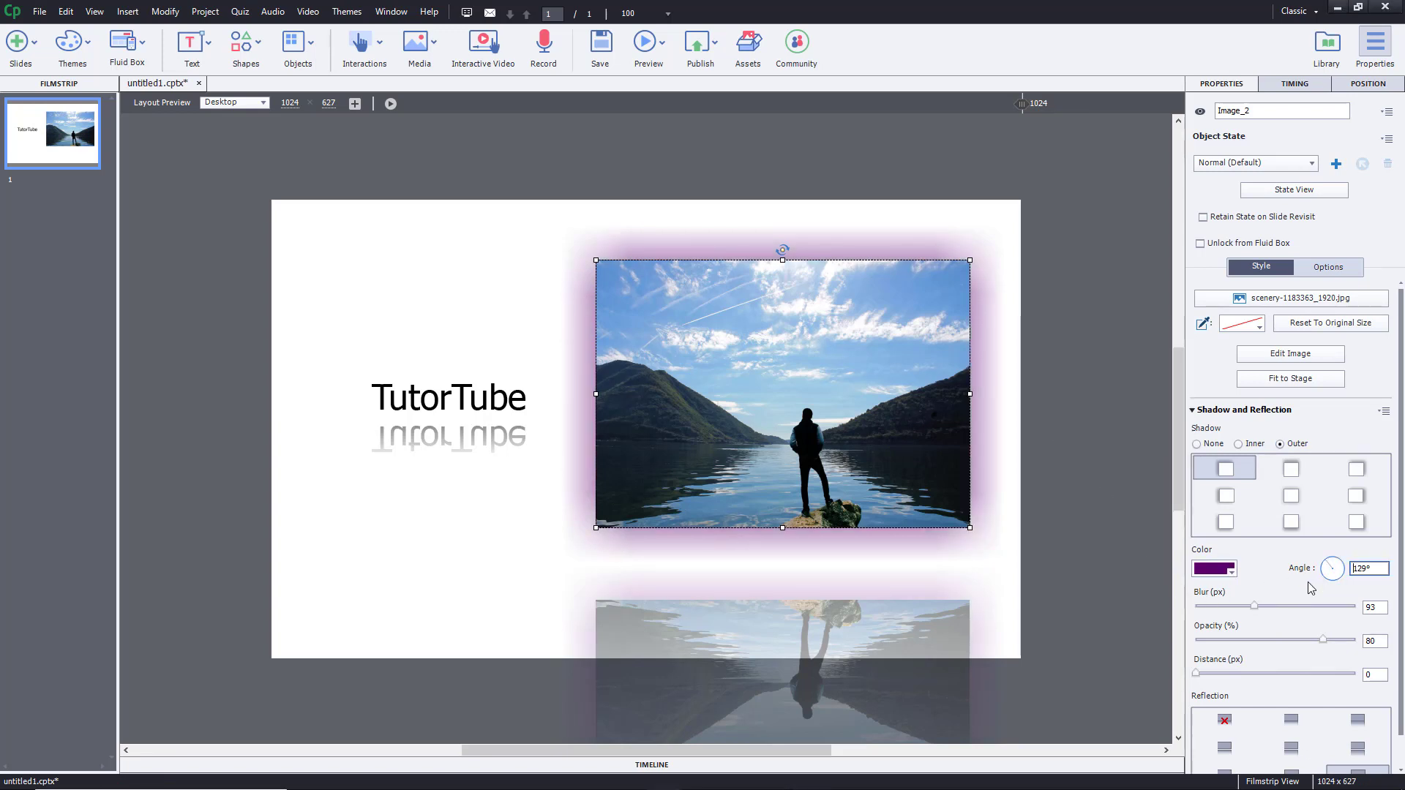
{"action": "mouse_move", "coordinate": [1206, 672]}
{"action": "left_mouse_down"}
{"action": "mouse_move", "coordinate": [1222, 682]}
{"action": "mouse_move", "coordinate": [1198, 678]}
{"action": "left_mouse_up"}
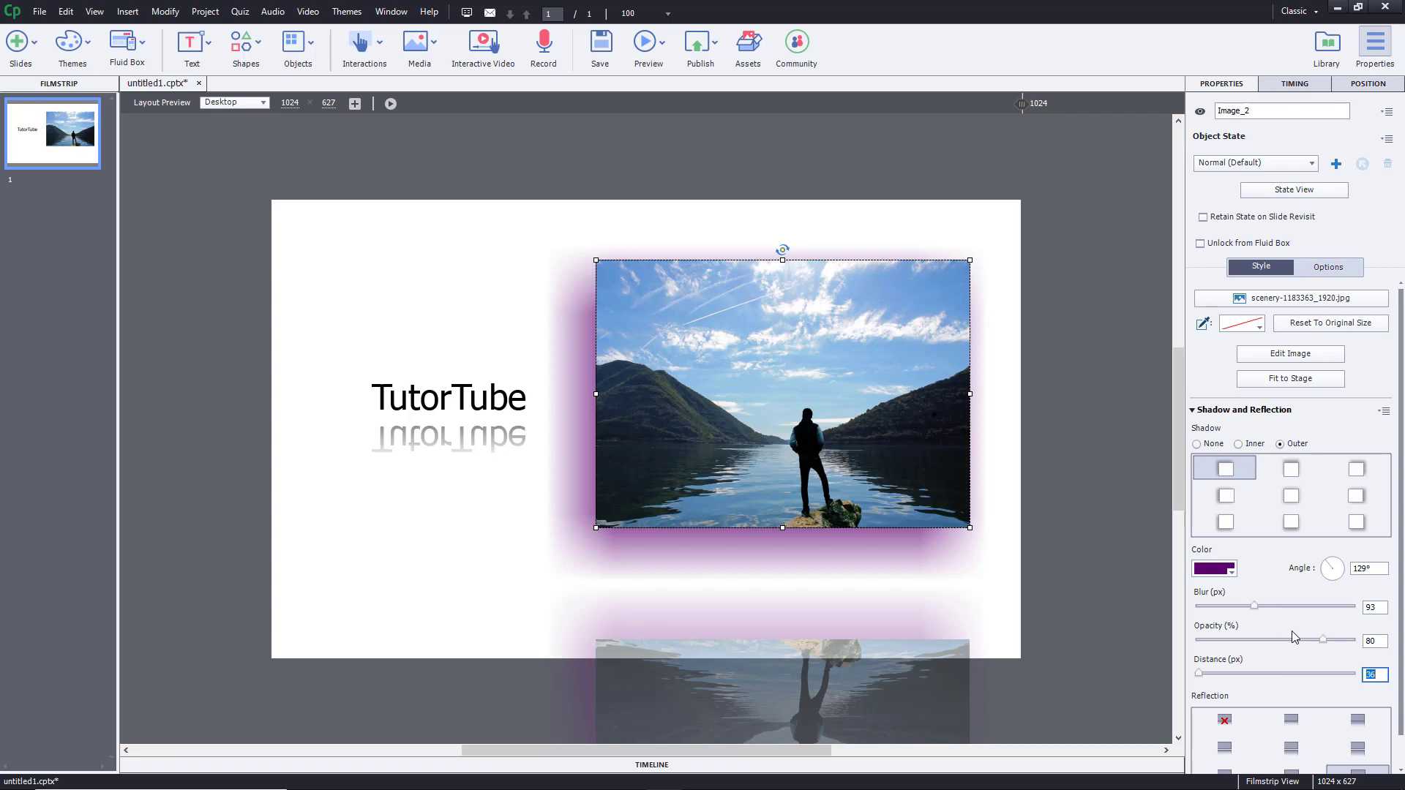
Step: Fine-tune the purple shadow to 58% opacity, 105 px blur and a 289° angle
{"action": "left_click_drag", "start_coordinate": [1320, 643], "coordinate": [1285, 639]}
{"action": "left_click", "coordinate": [1303, 606]}
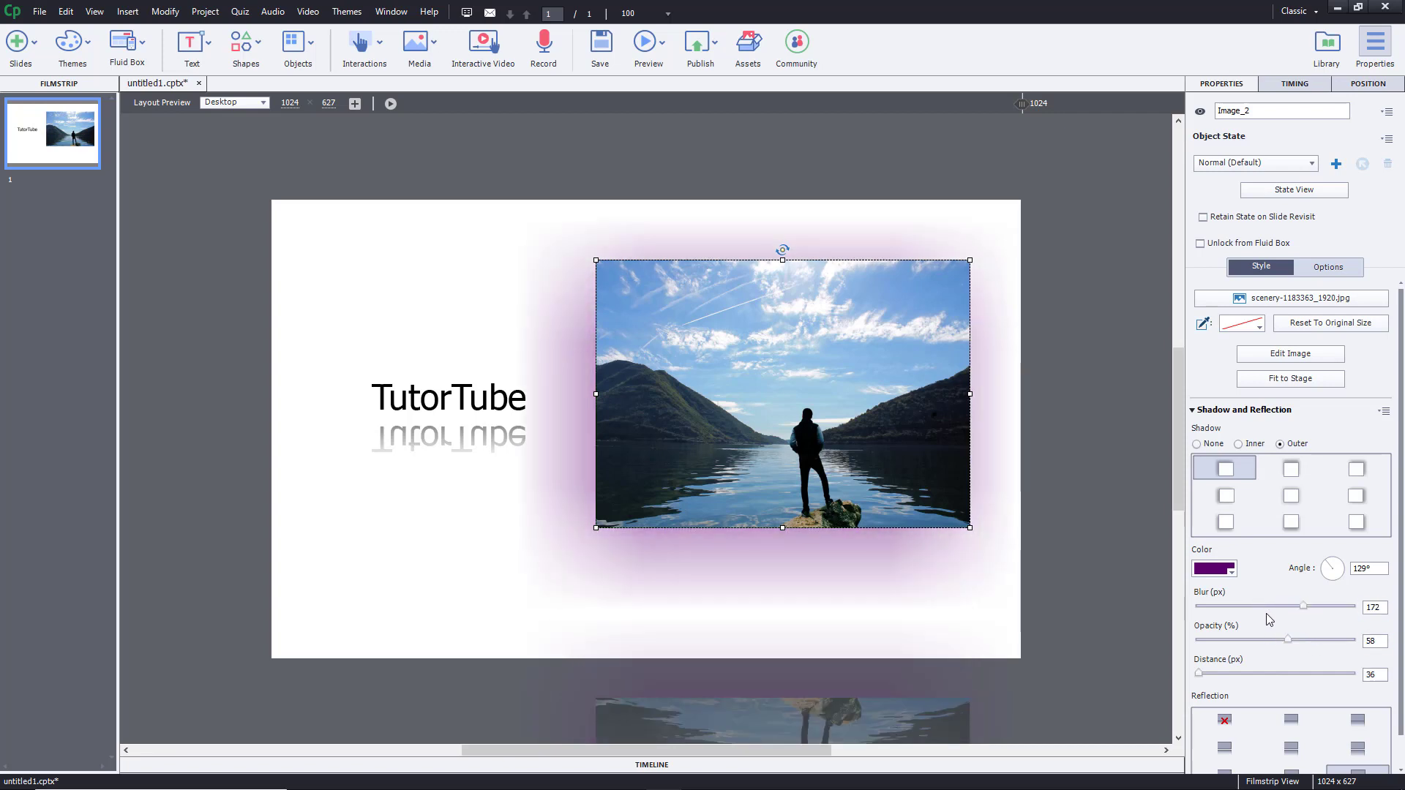
{"action": "left_click", "coordinate": [1261, 606]}
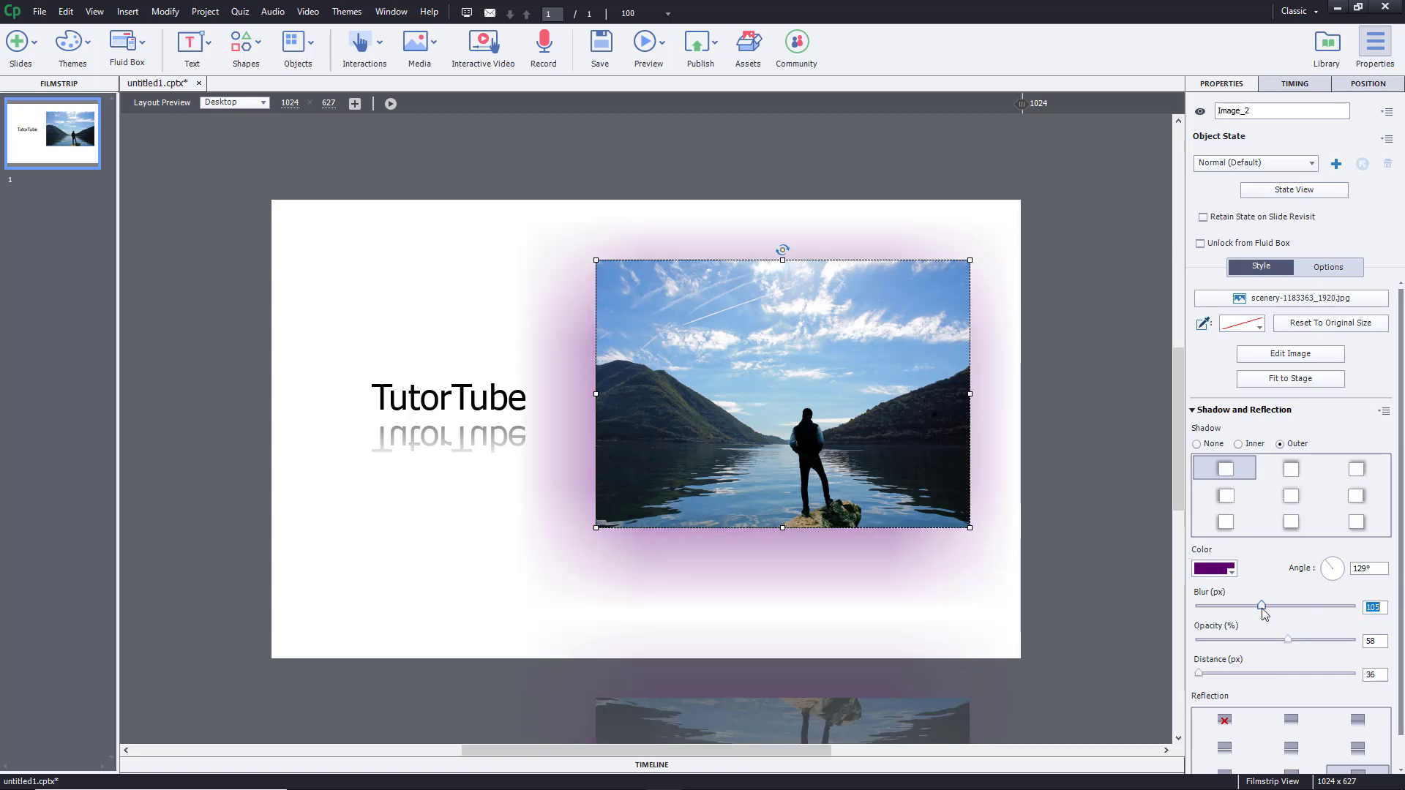
{"action": "left_click", "coordinate": [1341, 570]}
{"action": "left_click", "coordinate": [1335, 577]}
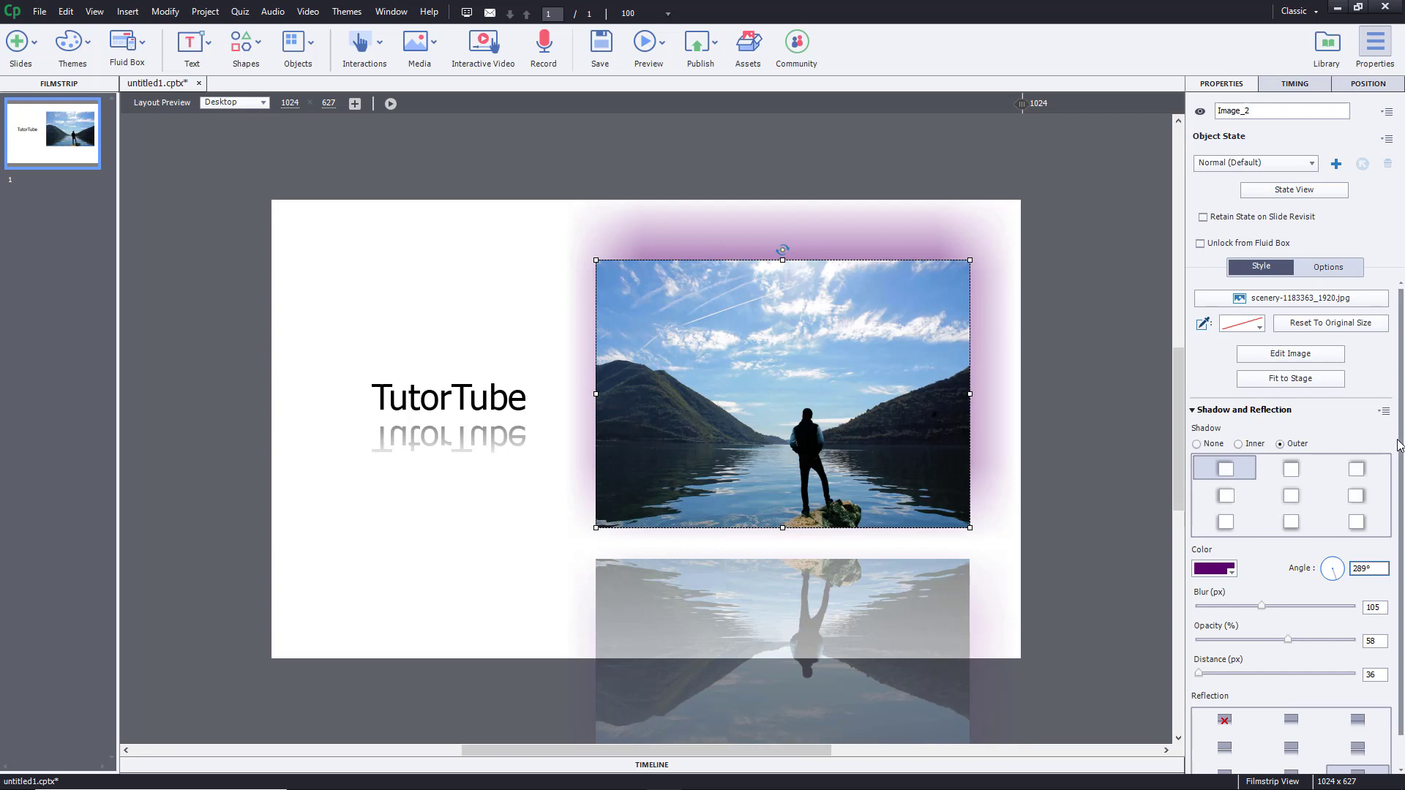
{"action": "scroll", "coordinate": [1402, 435], "scroll_direction": "down", "scroll_amount": 1}
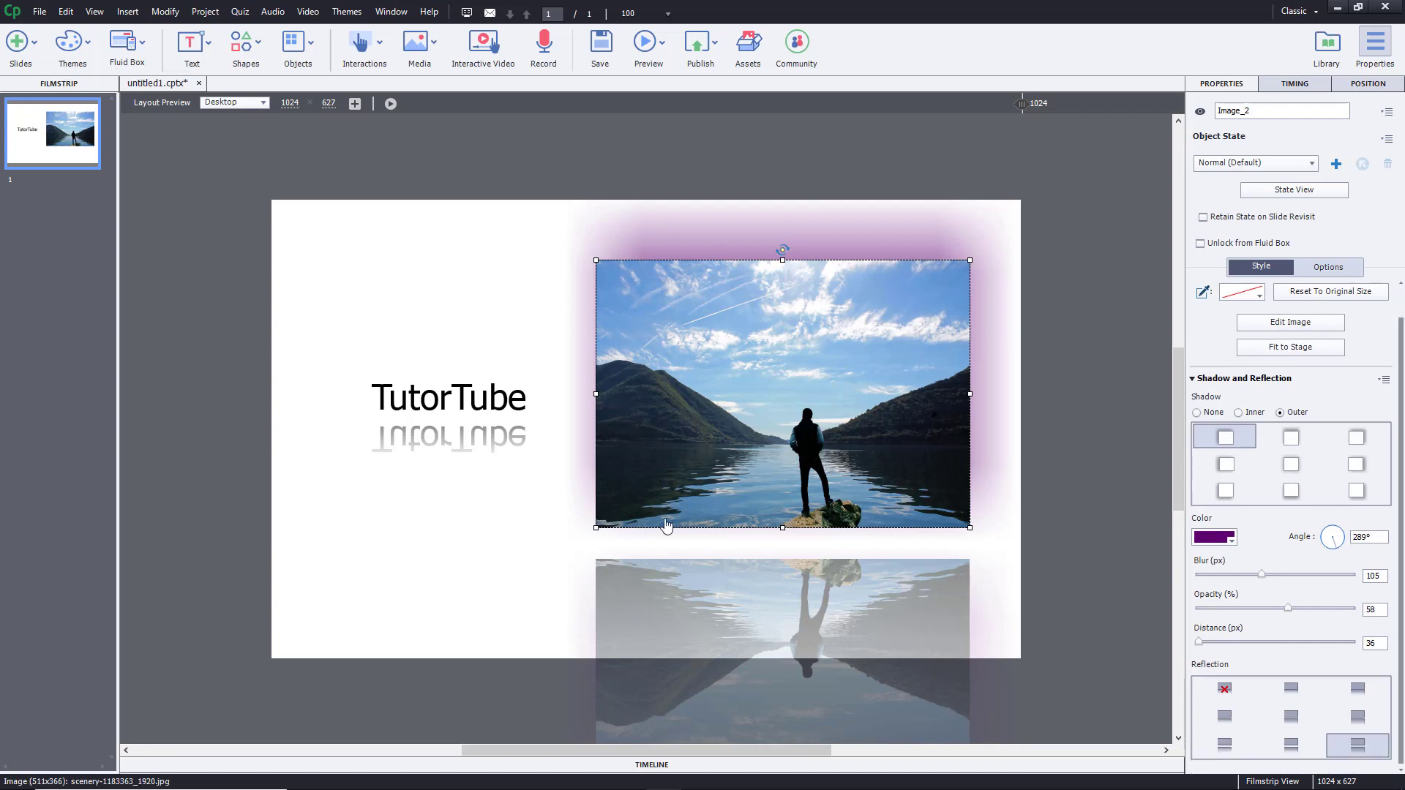
{"action": "left_click", "coordinate": [516, 402]}
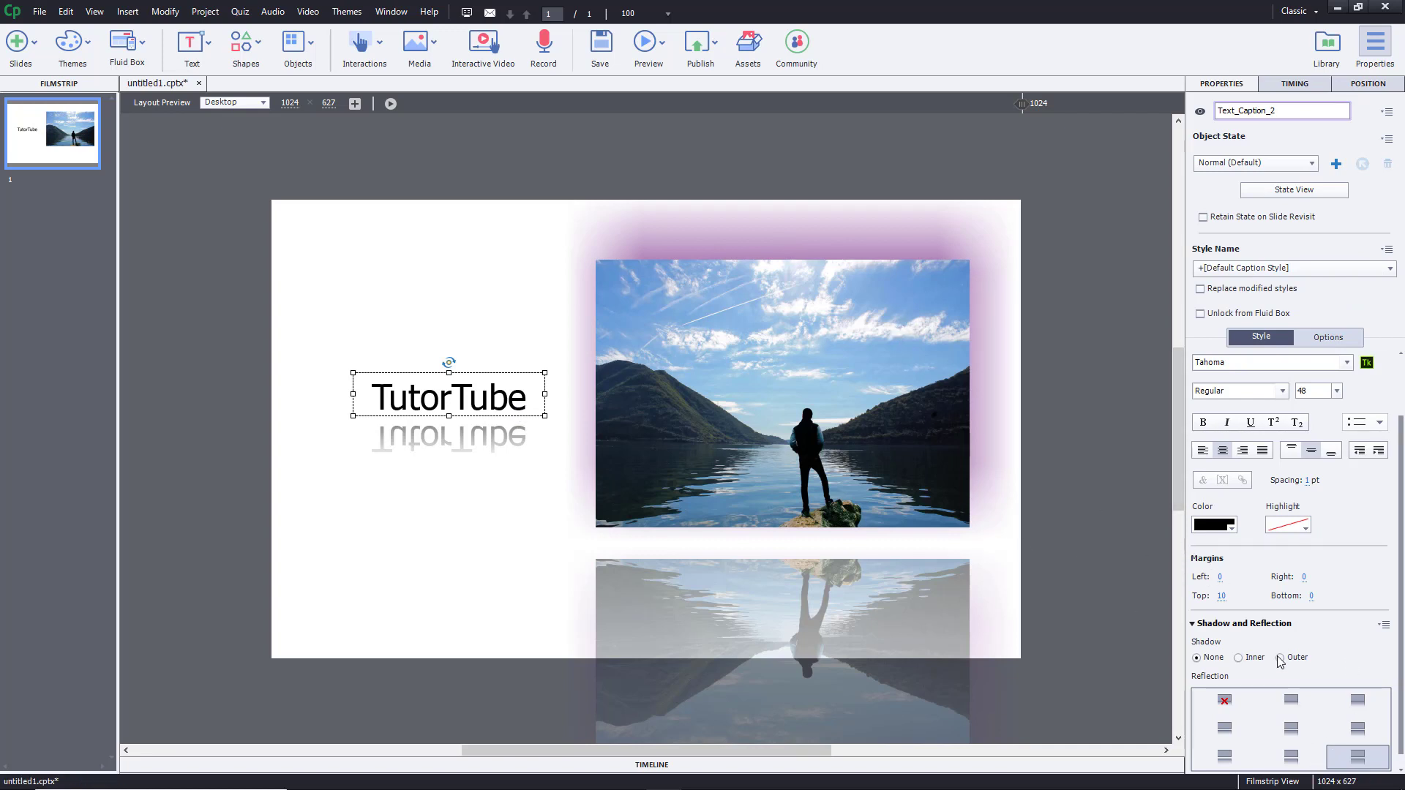
Step: Give the TutorTube caption a dark-red outer shadow at 180°, 37 px blur, 101 px distance
{"action": "left_click", "coordinate": [1250, 661]}
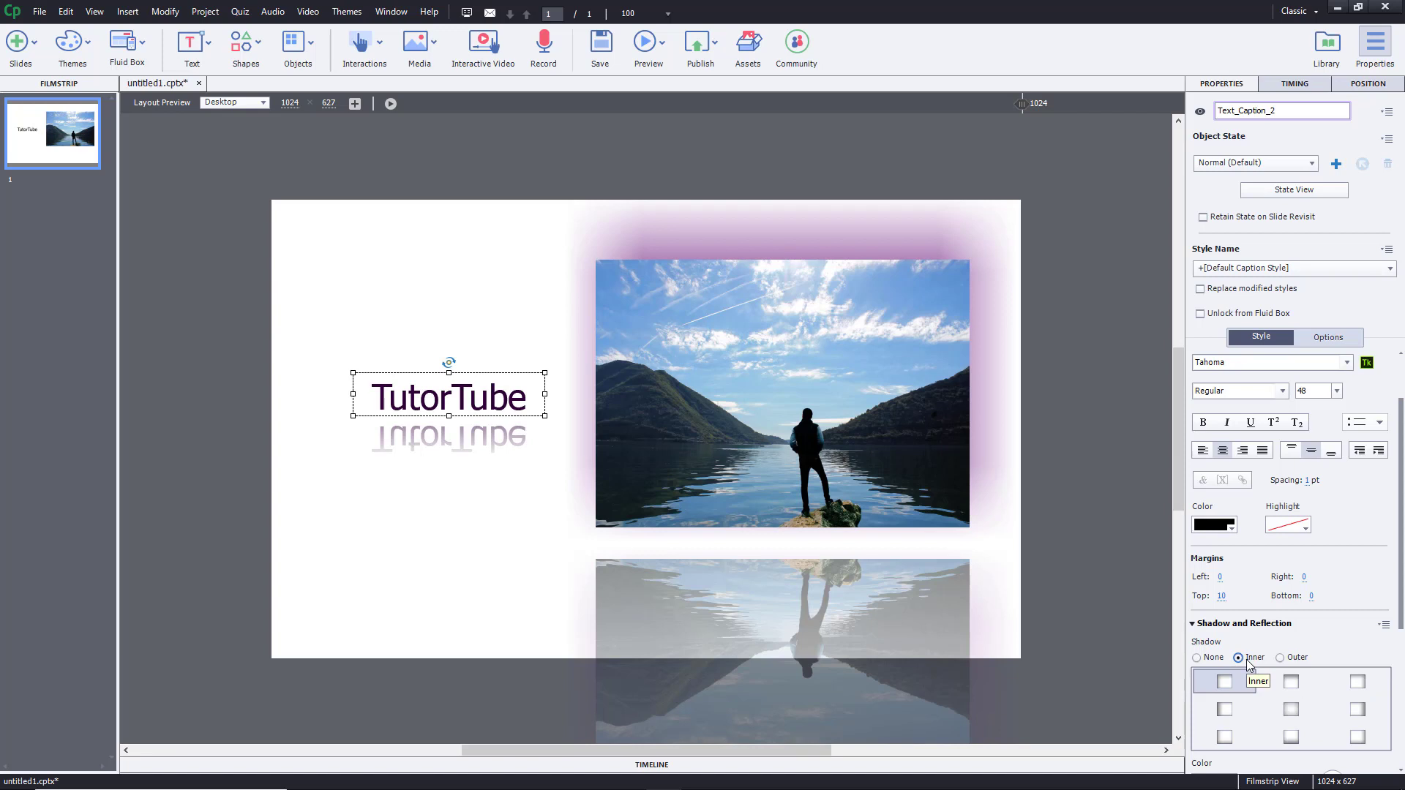
{"action": "left_click", "coordinate": [1281, 658]}
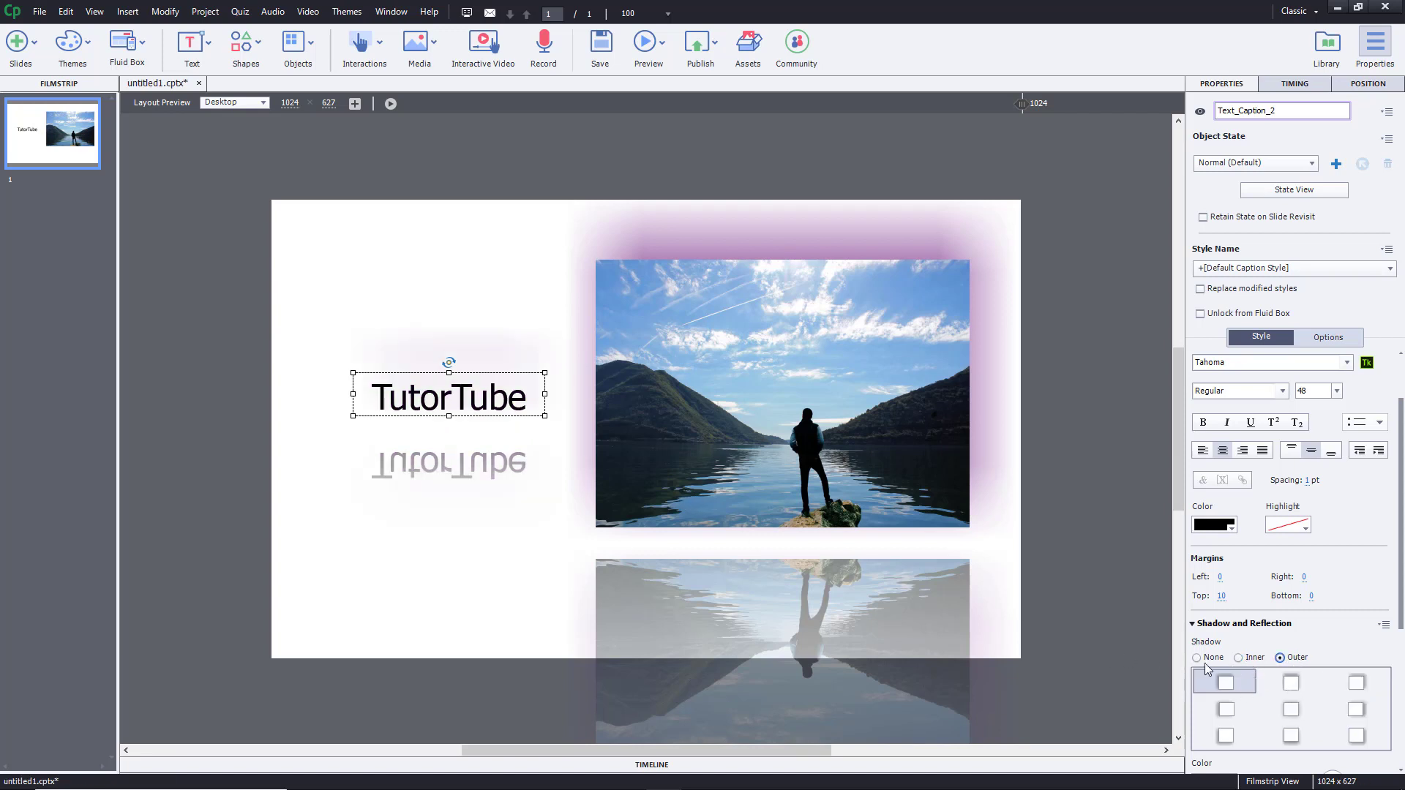
{"action": "left_click", "coordinate": [1233, 714]}
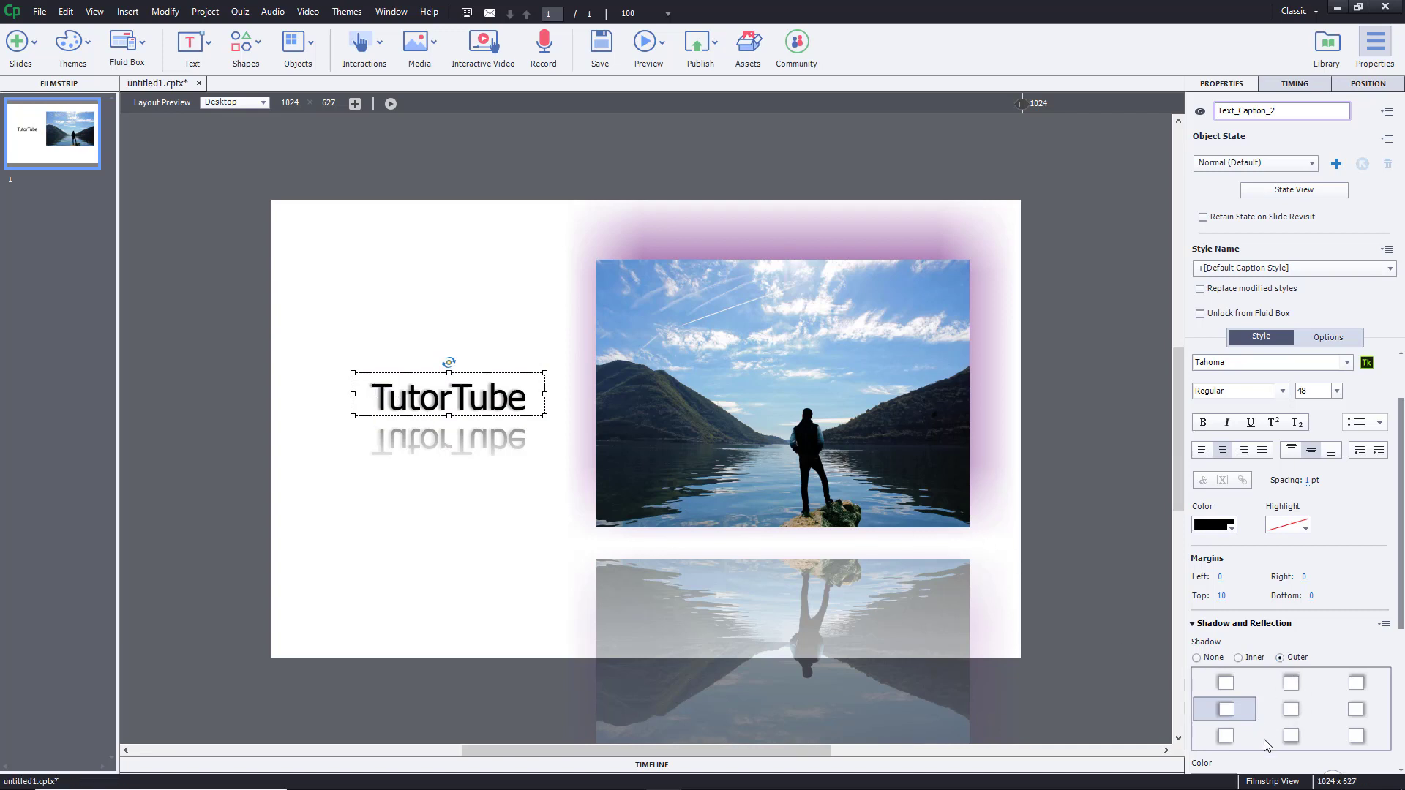
{"action": "left_click_drag", "start_coordinate": [1400, 585], "coordinate": [1400, 744]}
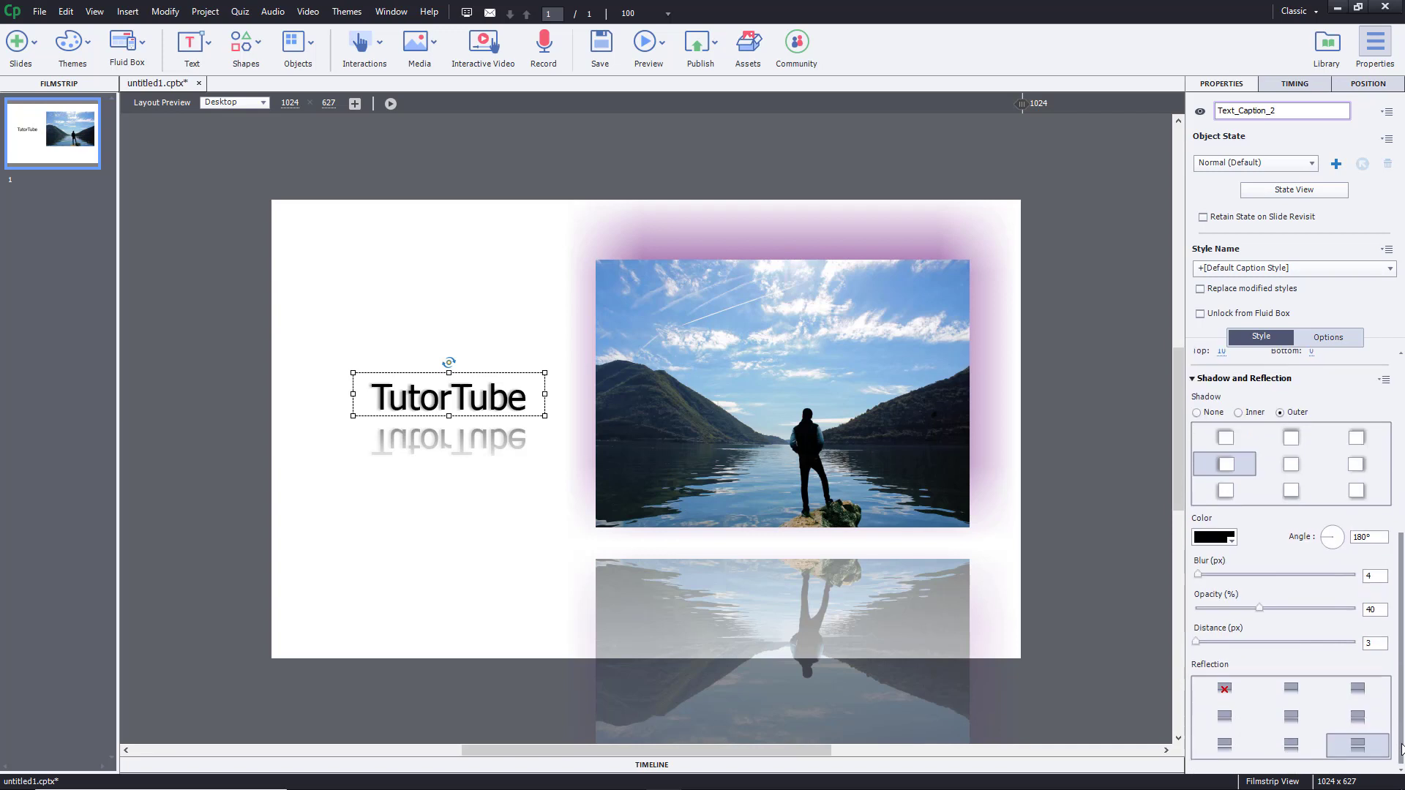
{"action": "left_click", "coordinate": [1220, 575]}
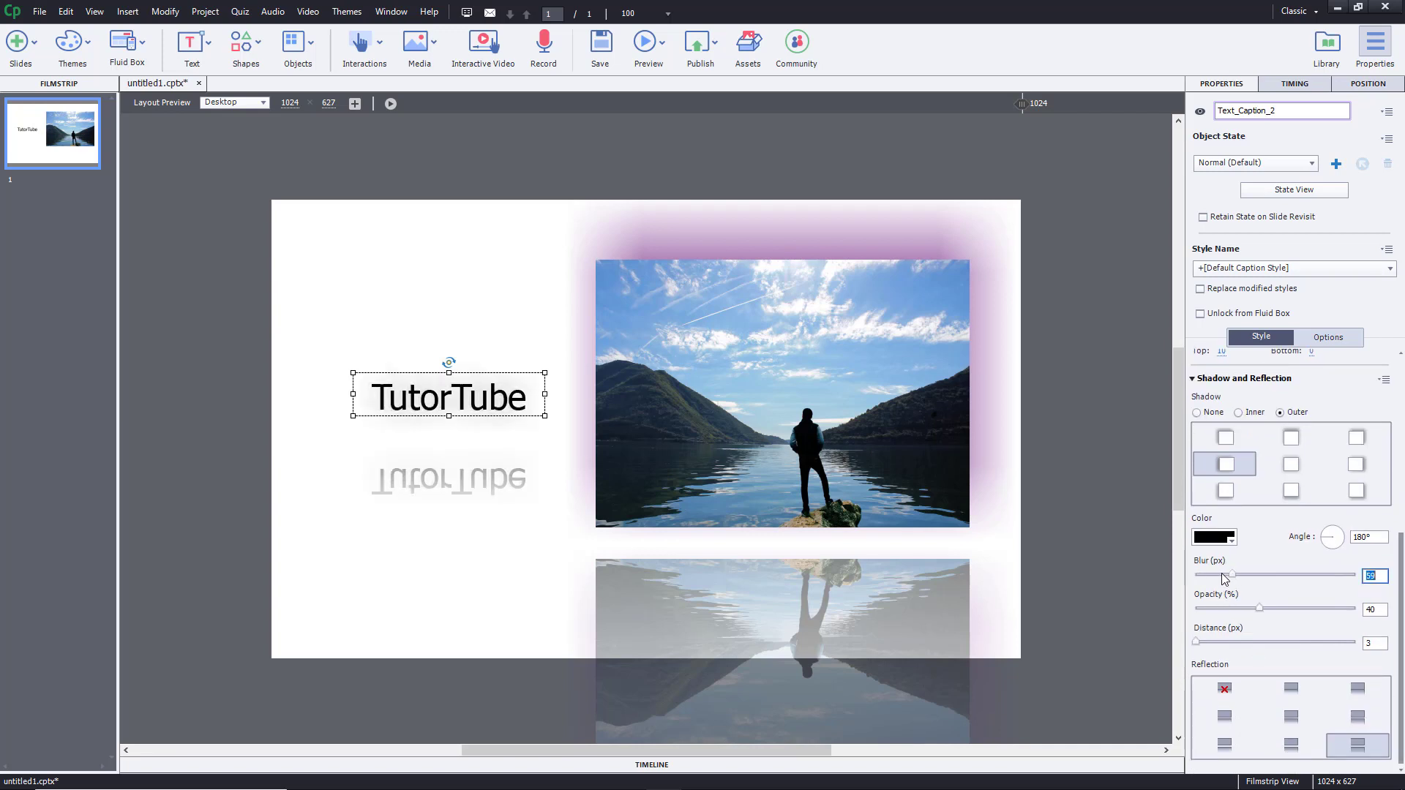
{"action": "left_click_drag", "start_coordinate": [1230, 643], "coordinate": [1203, 643]}
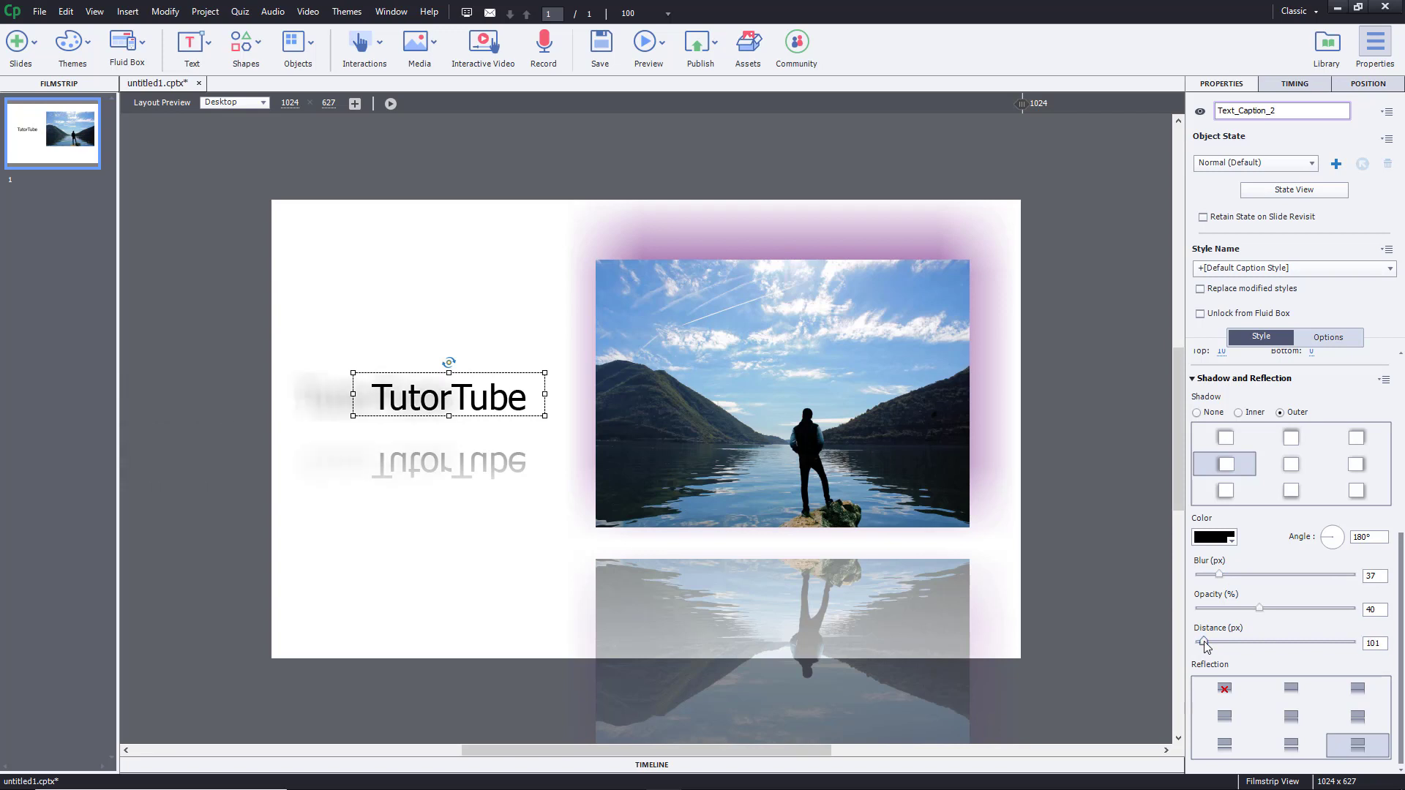
{"action": "left_click", "coordinate": [1228, 541]}
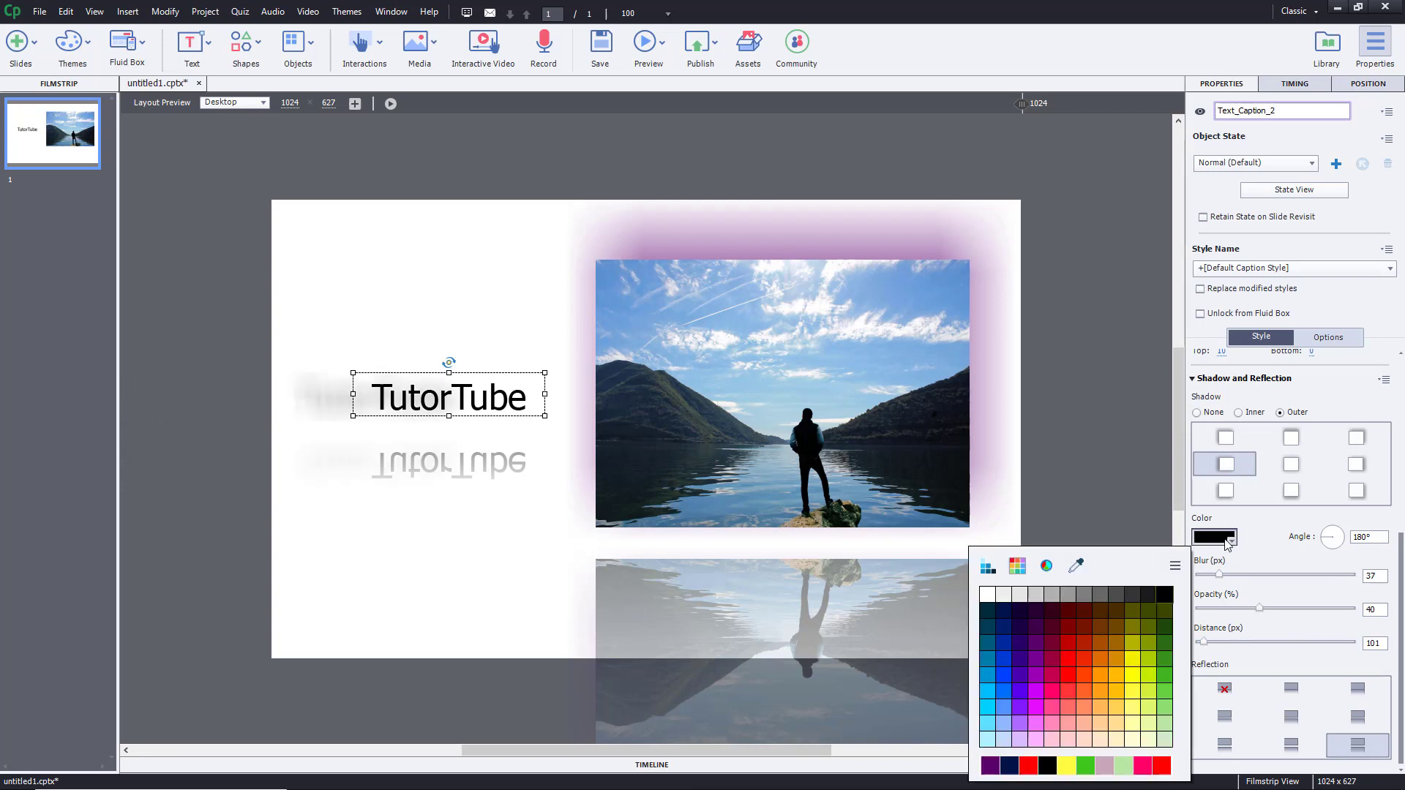
{"action": "left_click", "coordinate": [1072, 640]}
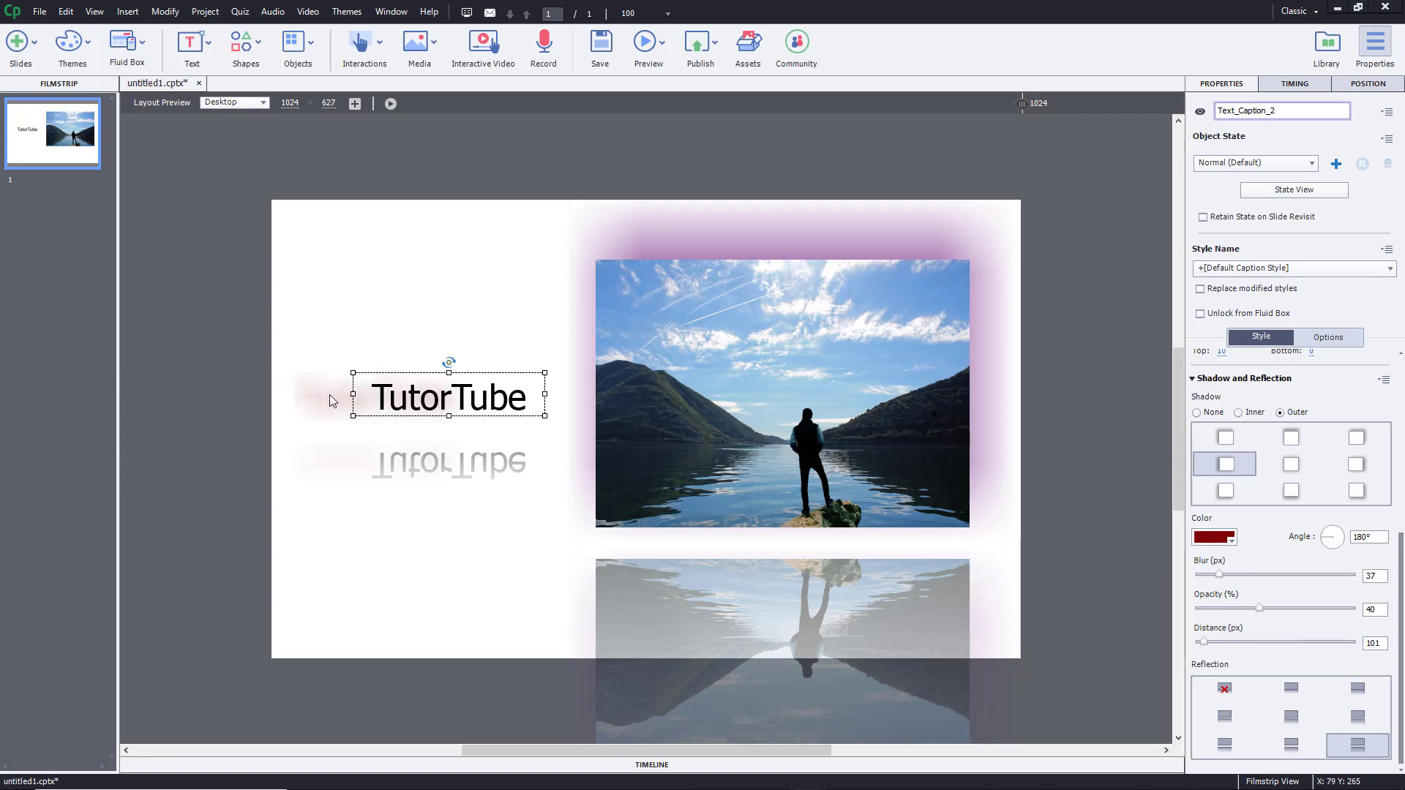
Step: Deselect the TutorTube caption by clicking an empty area of the slide
{"action": "left_click", "coordinate": [296, 490]}
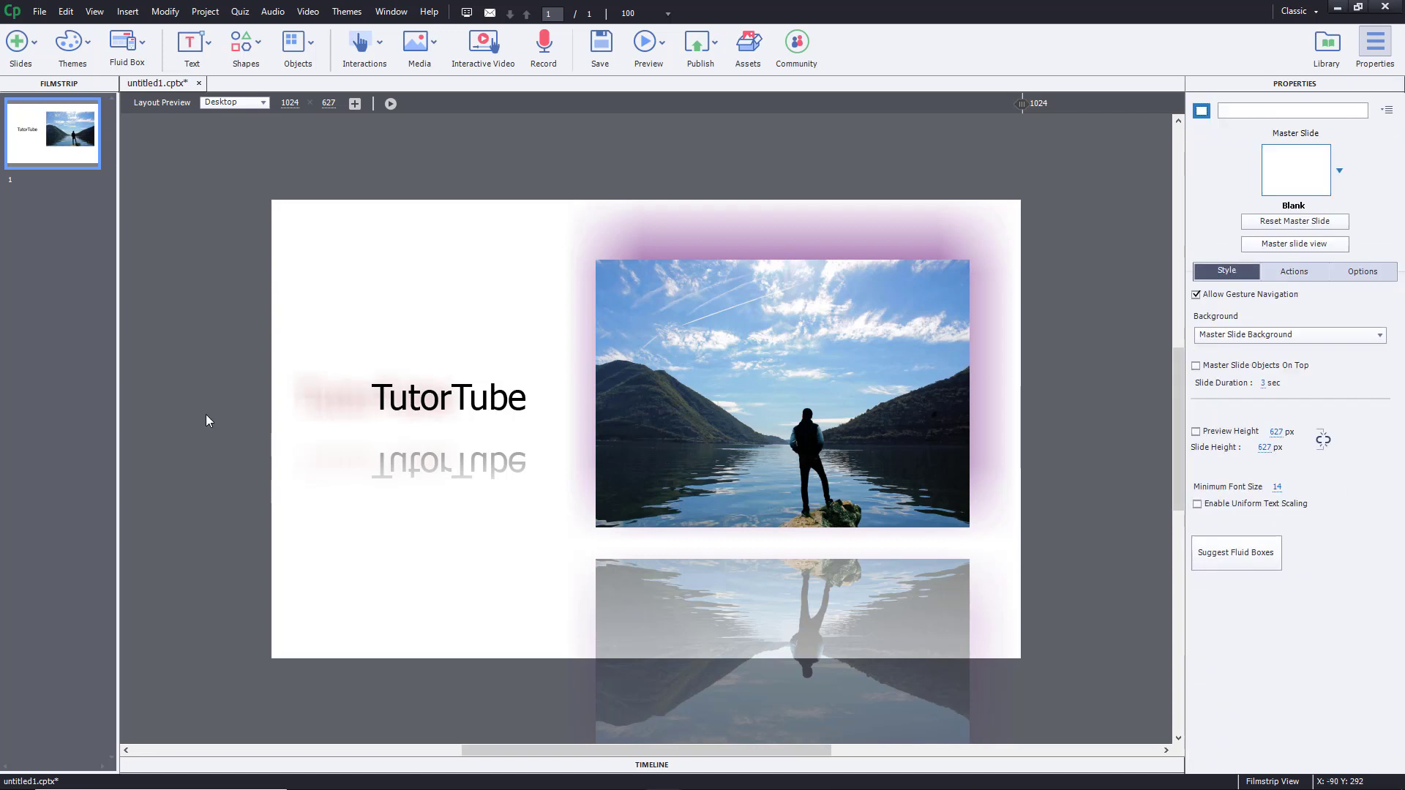